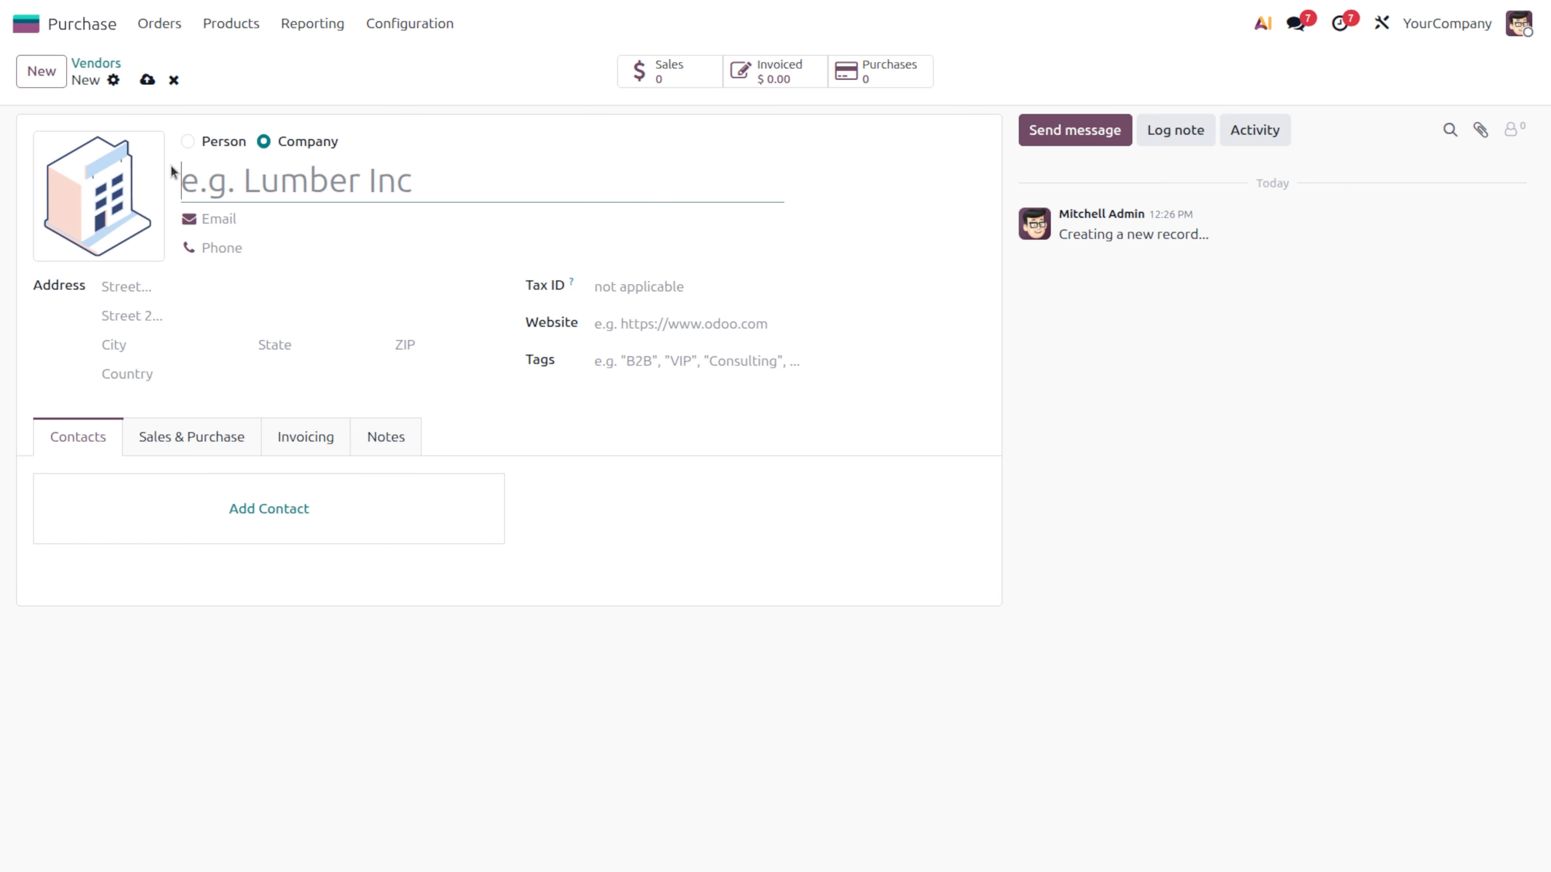
Open the existing Ready Mat vendor record and view the details of its Production Supervisor contact
{"action": "left_click", "coordinate": [100, 62]}
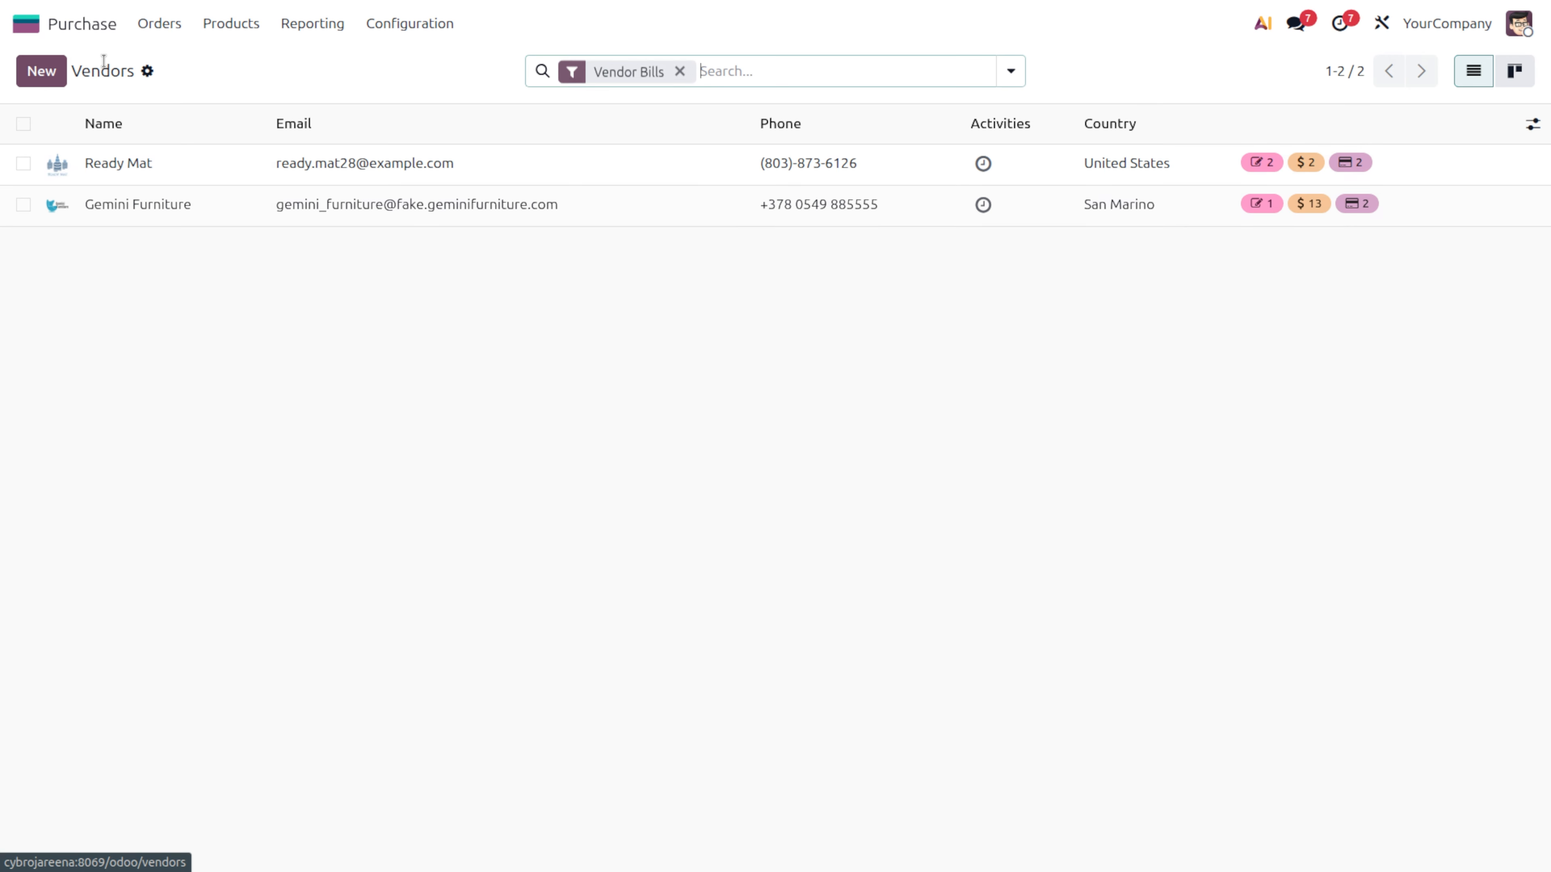
{"action": "left_click", "coordinate": [177, 176]}
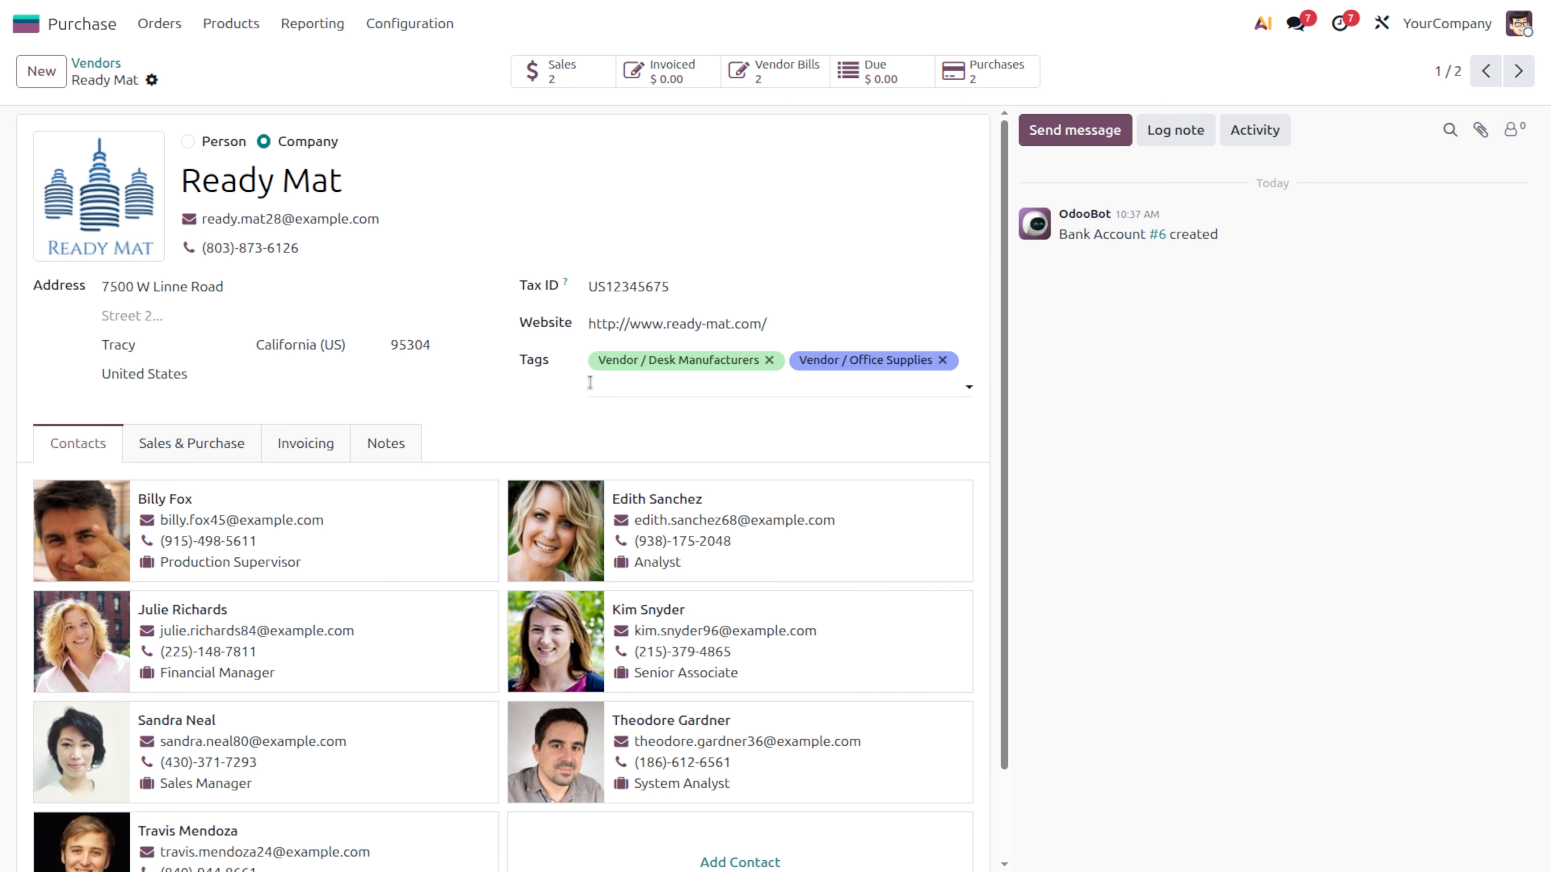
{"action": "scroll", "coordinate": [590, 382], "scroll_direction": "down", "scroll_amount": 2}
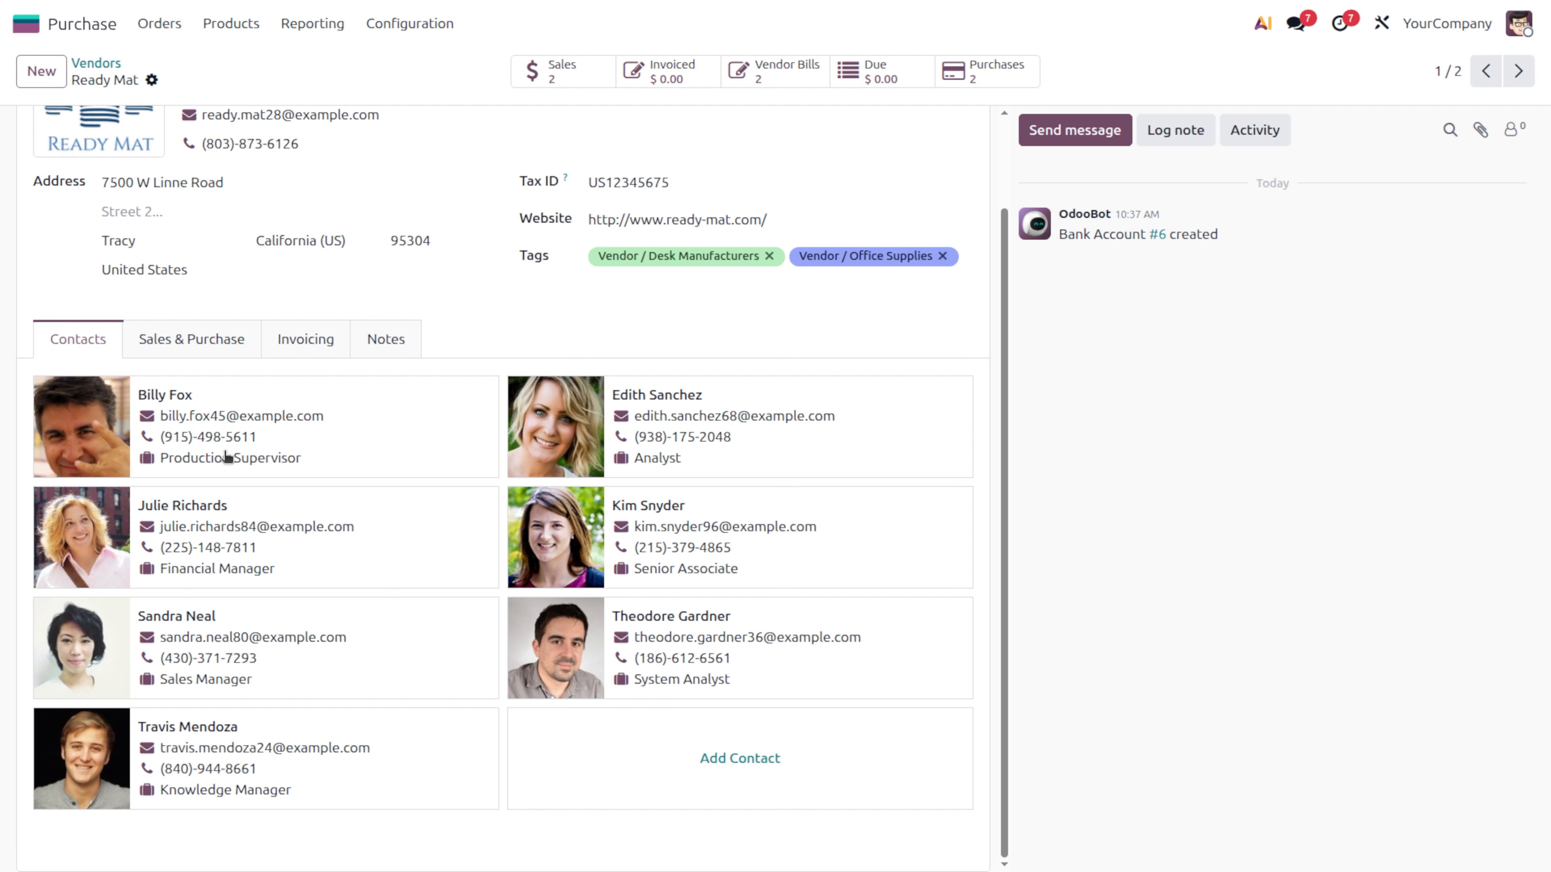
{"action": "left_click", "coordinate": [315, 414]}
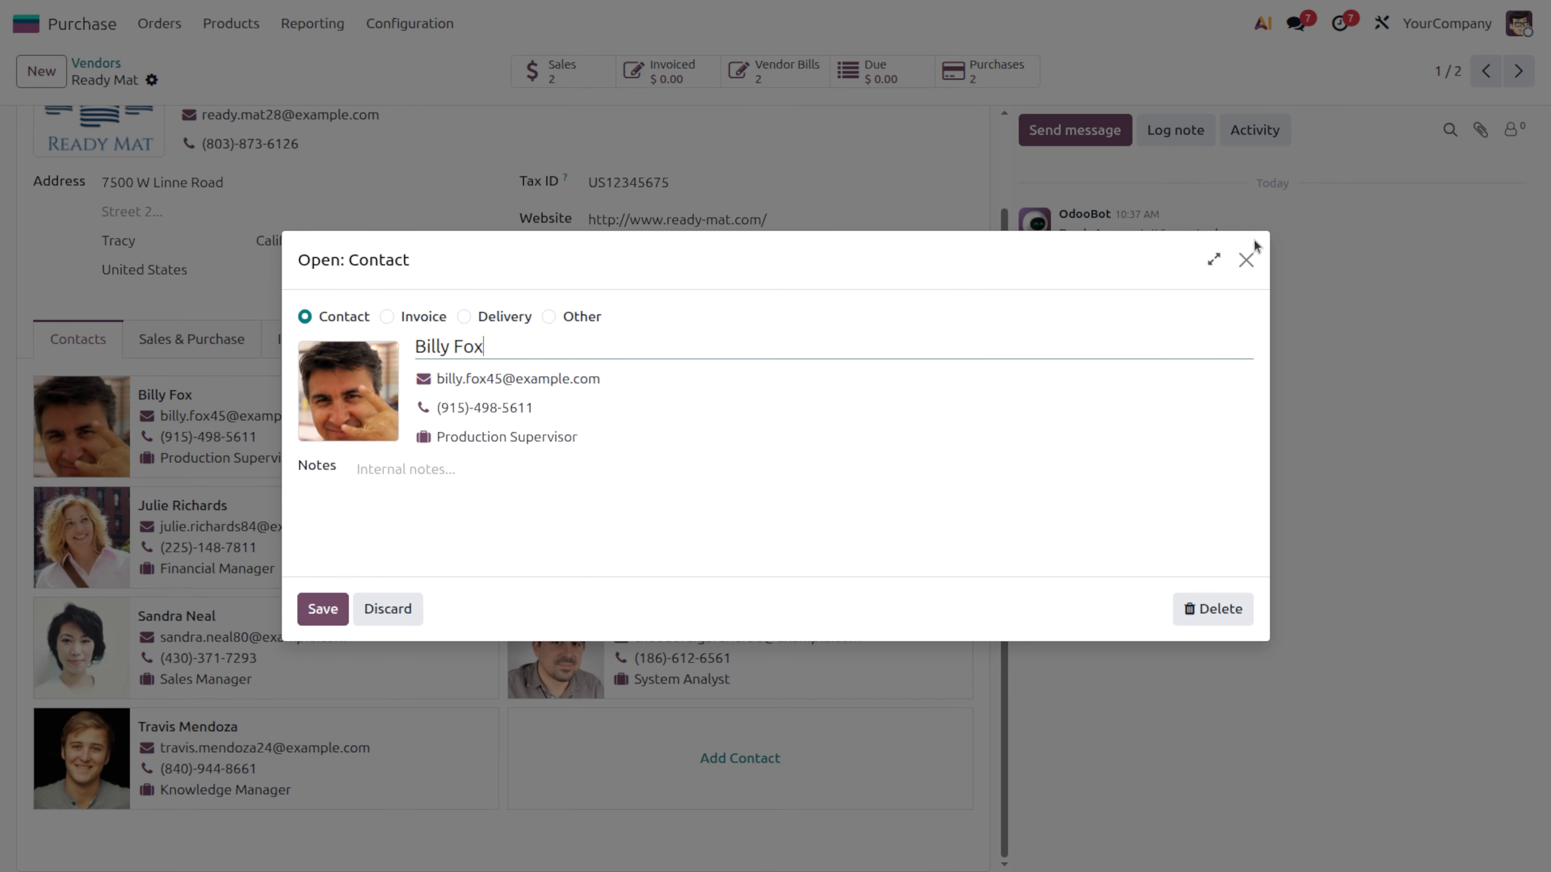
{"action": "left_click", "coordinate": [1245, 259]}
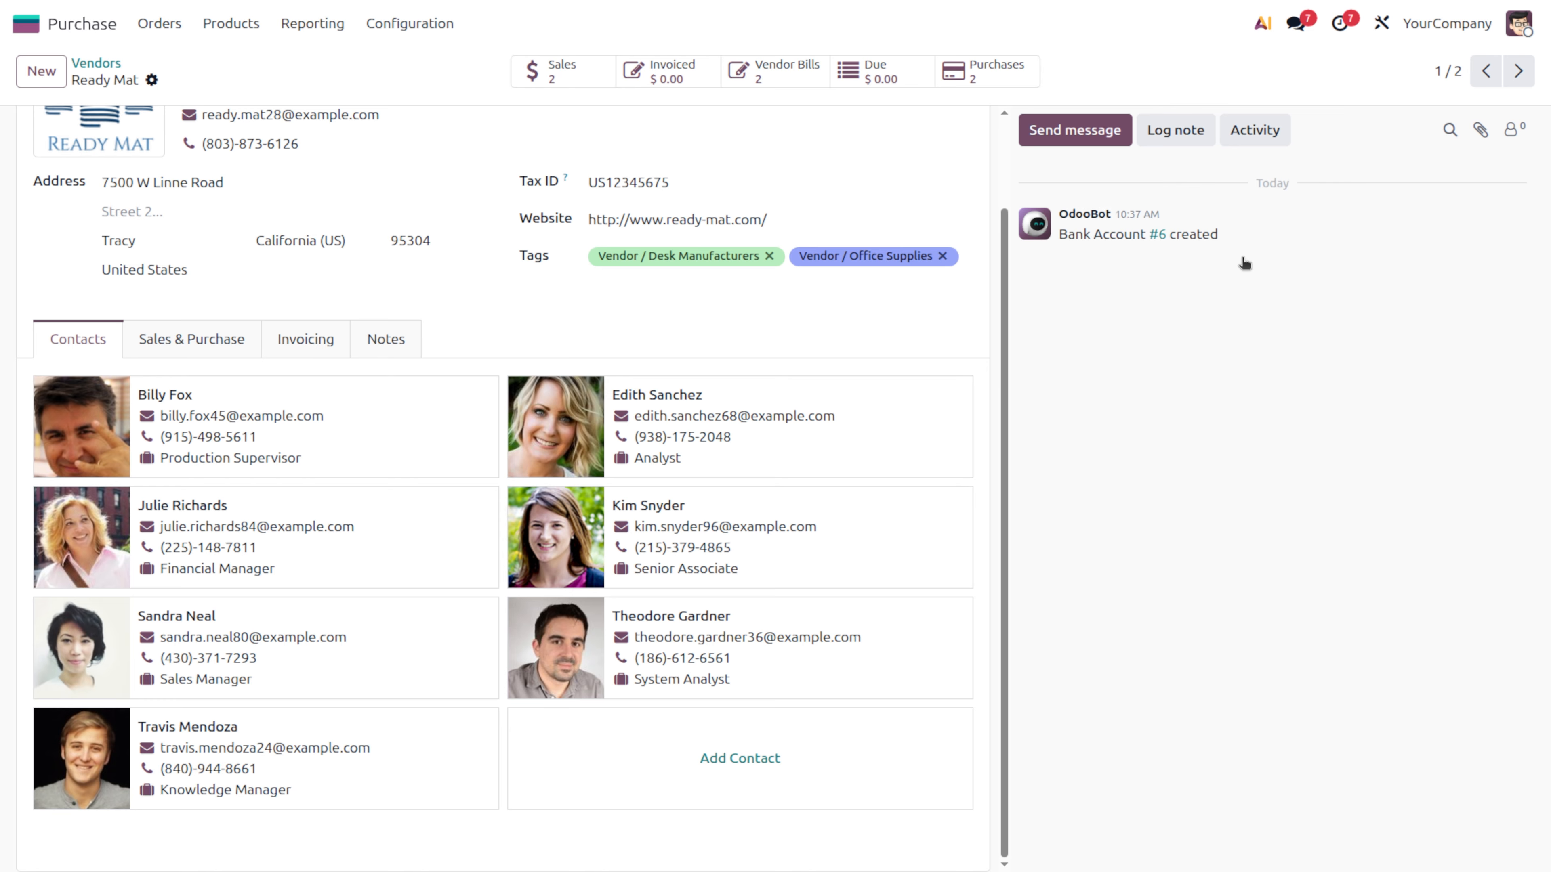
Change the Analyst contact of Ready Mat to an Invoice address and save the contact
{"action": "left_click", "coordinate": [663, 421]}
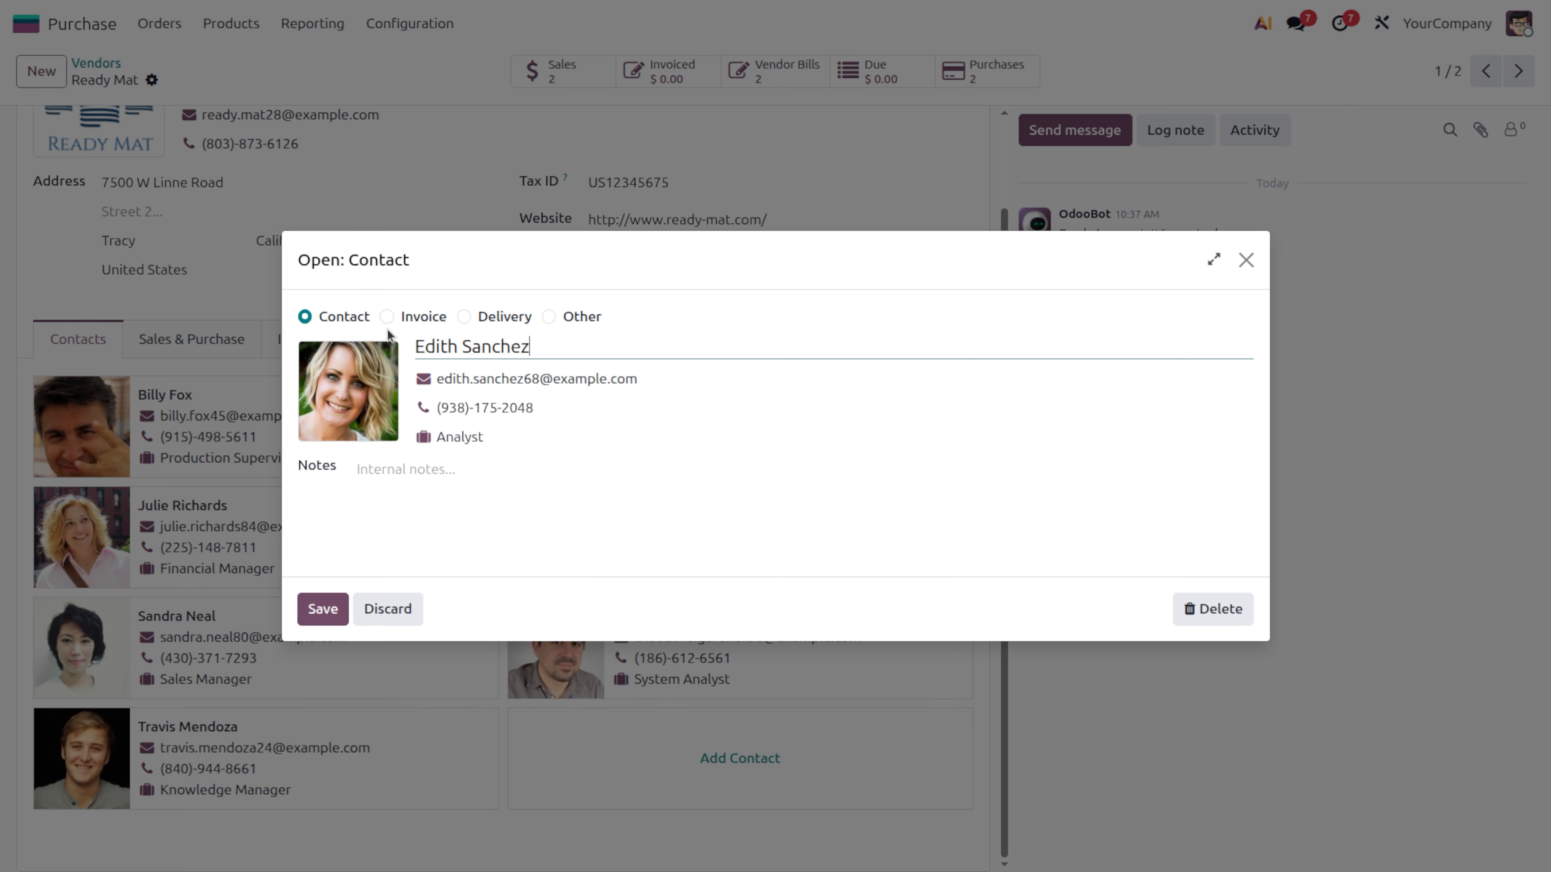
{"action": "left_click", "coordinate": [386, 317]}
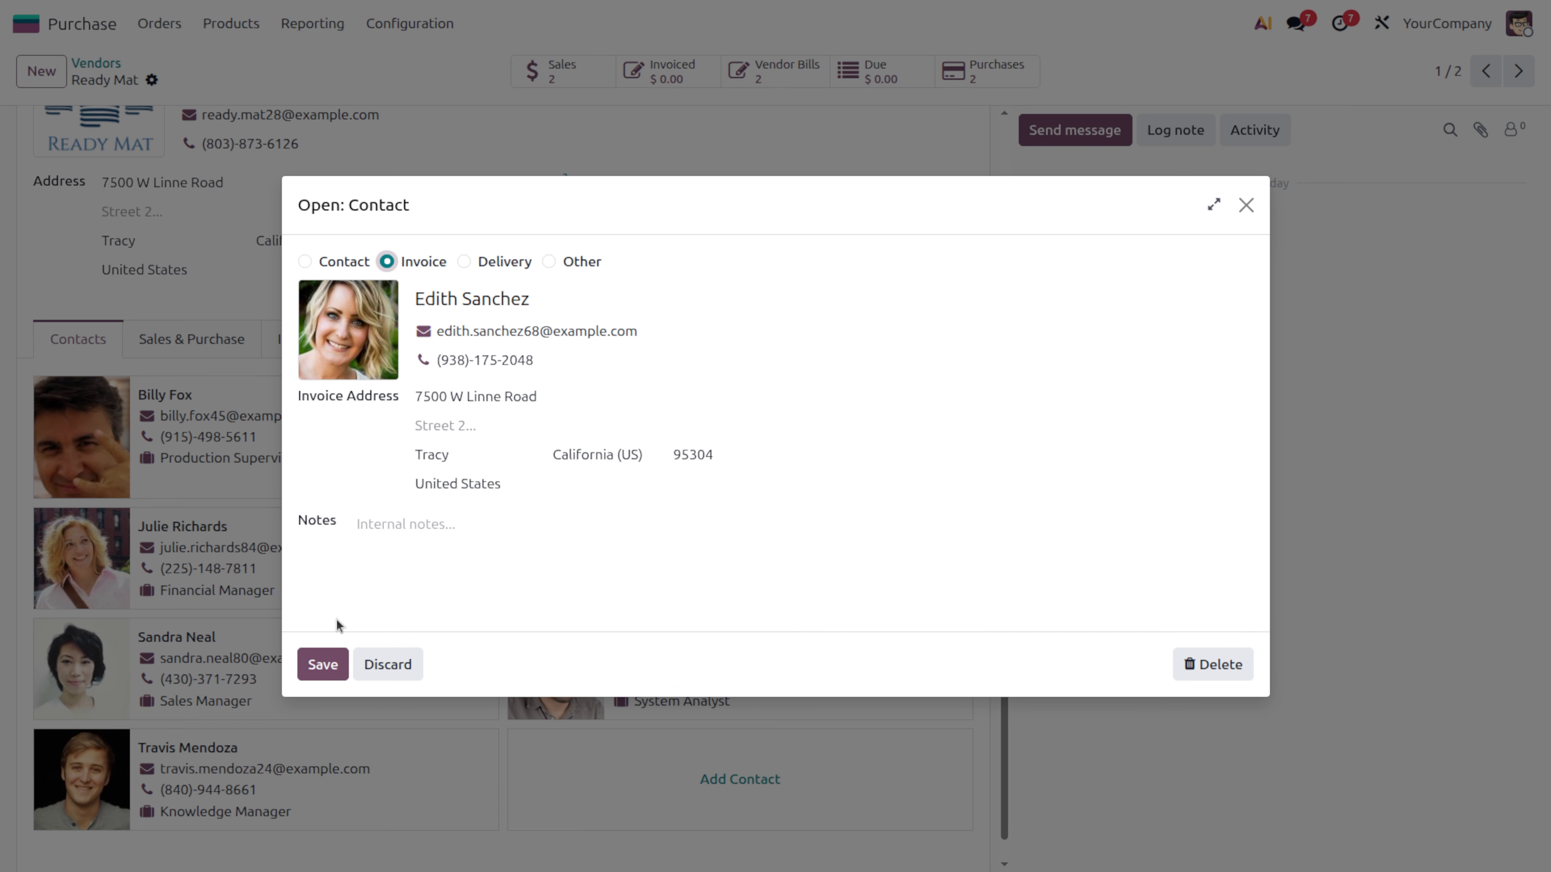
{"action": "left_click", "coordinate": [323, 666]}
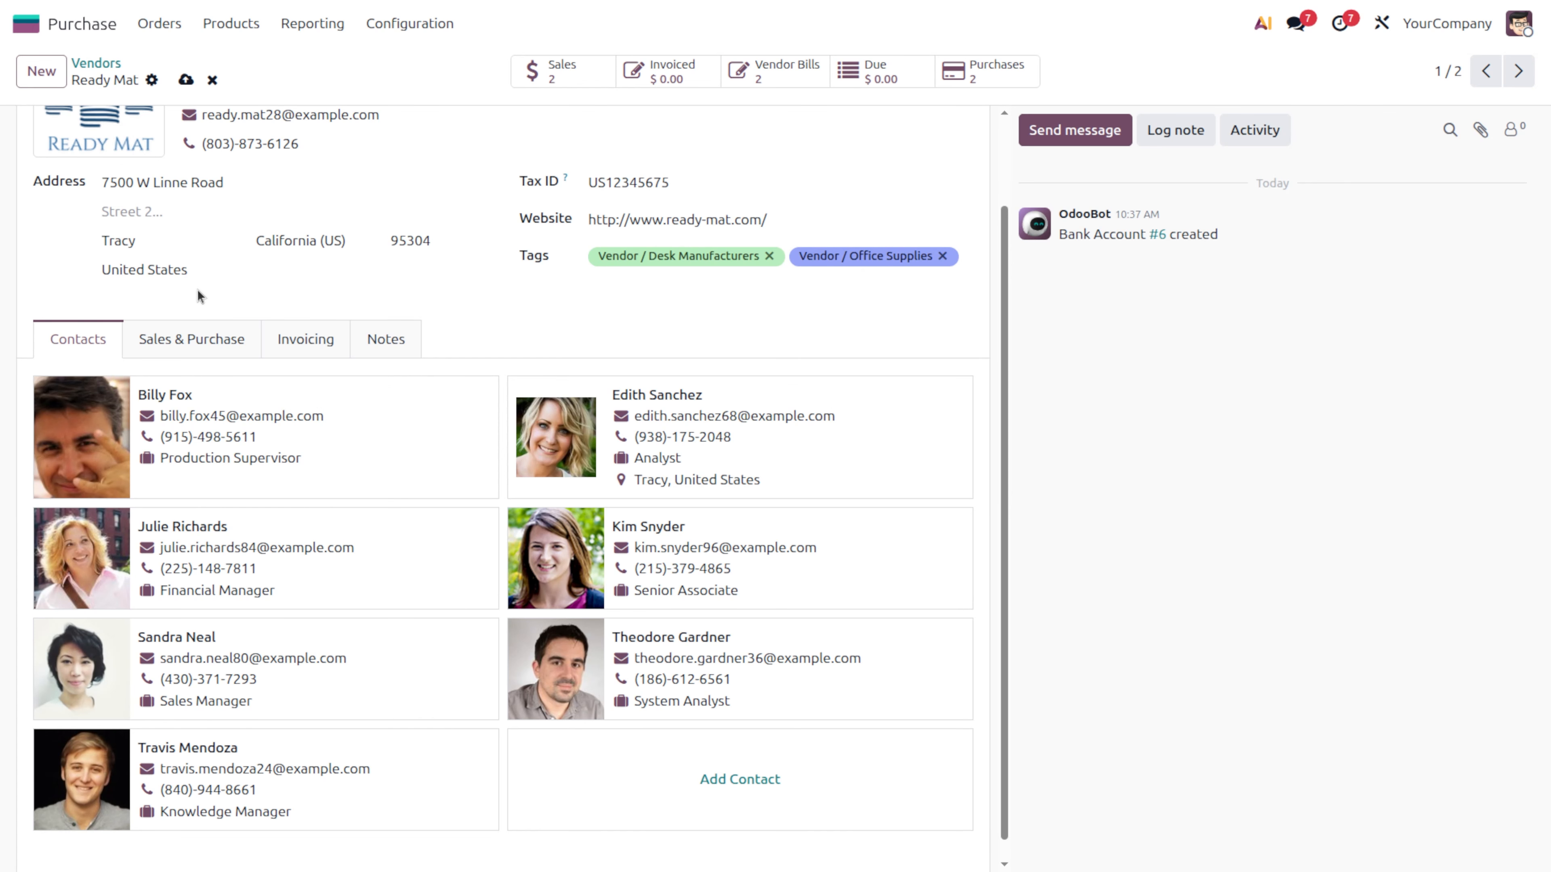
Assign the administrator user as Buyer in the vendor's sales and purchase settings
{"action": "left_click", "coordinate": [217, 337]}
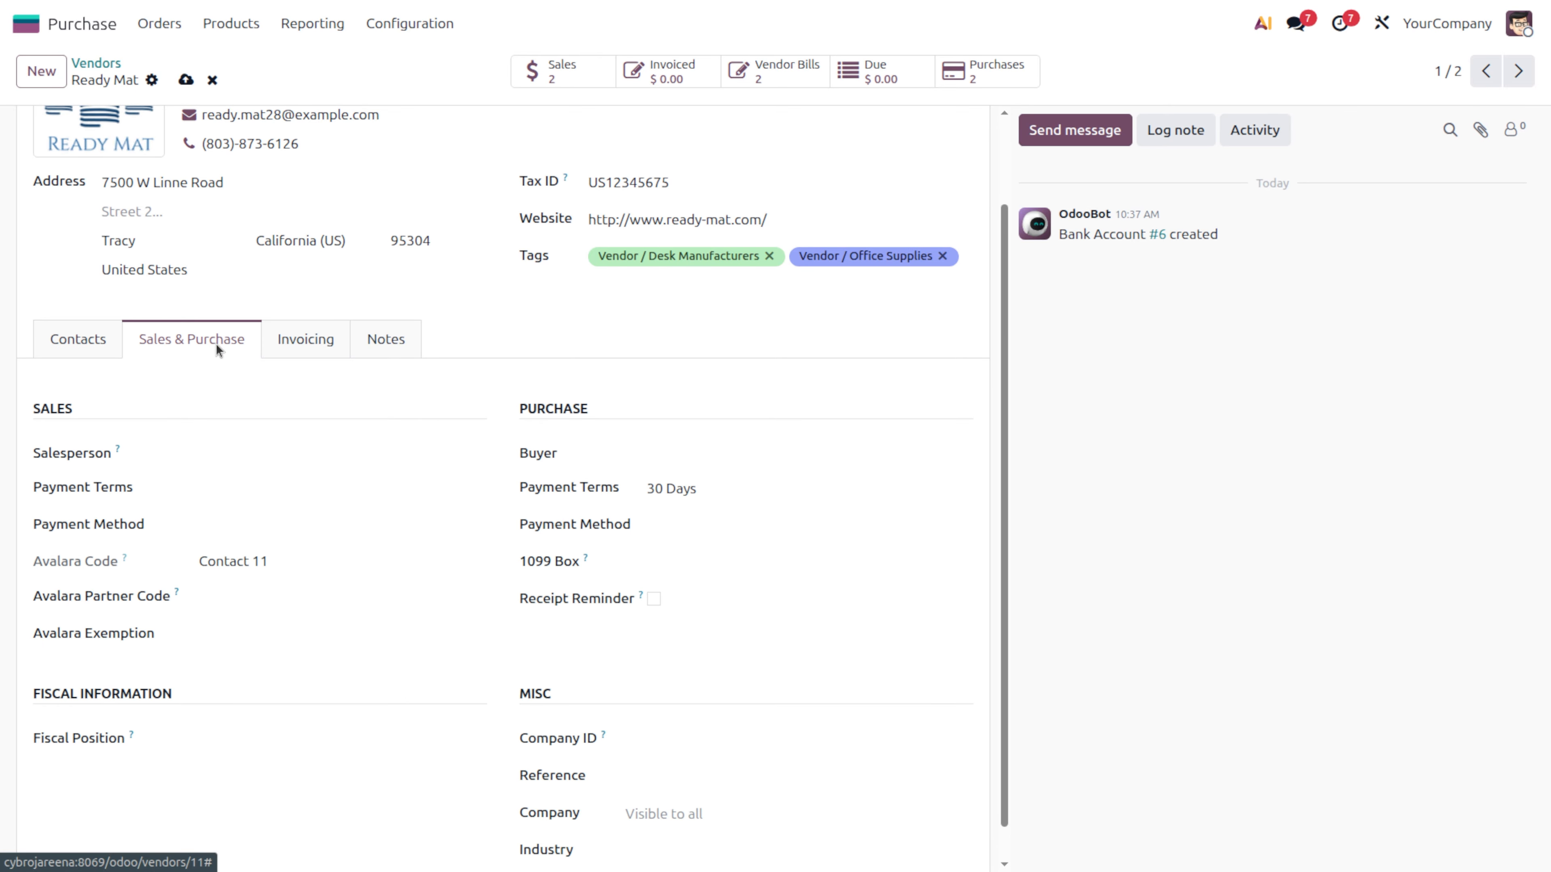
{"action": "left_click", "coordinate": [677, 455]}
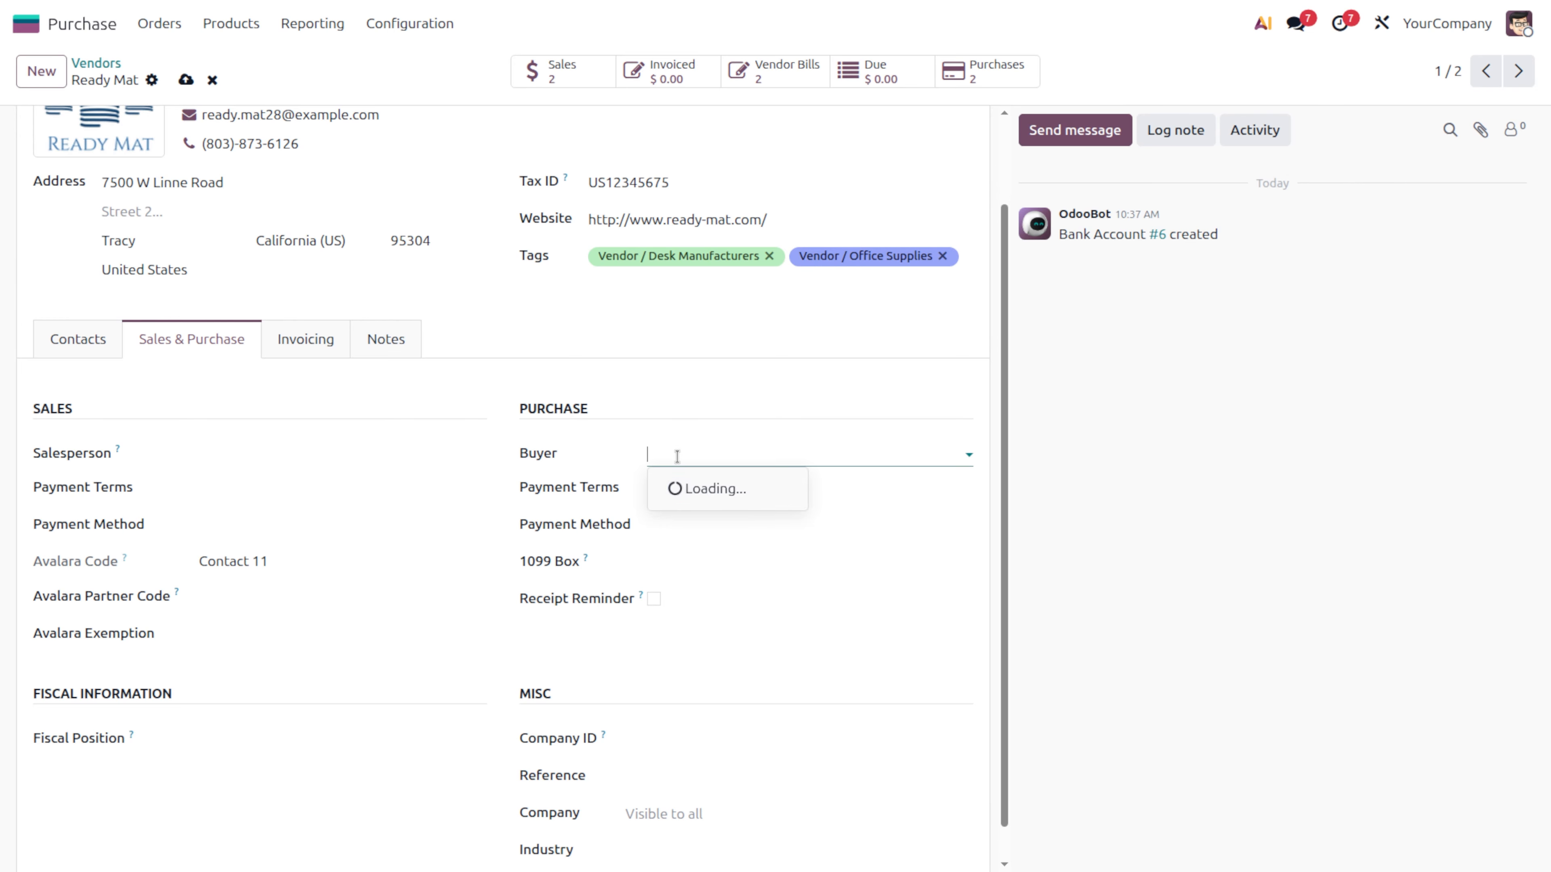
{"action": "left_click", "coordinate": [677, 456]}
{"action": "left_click", "coordinate": [677, 457]}
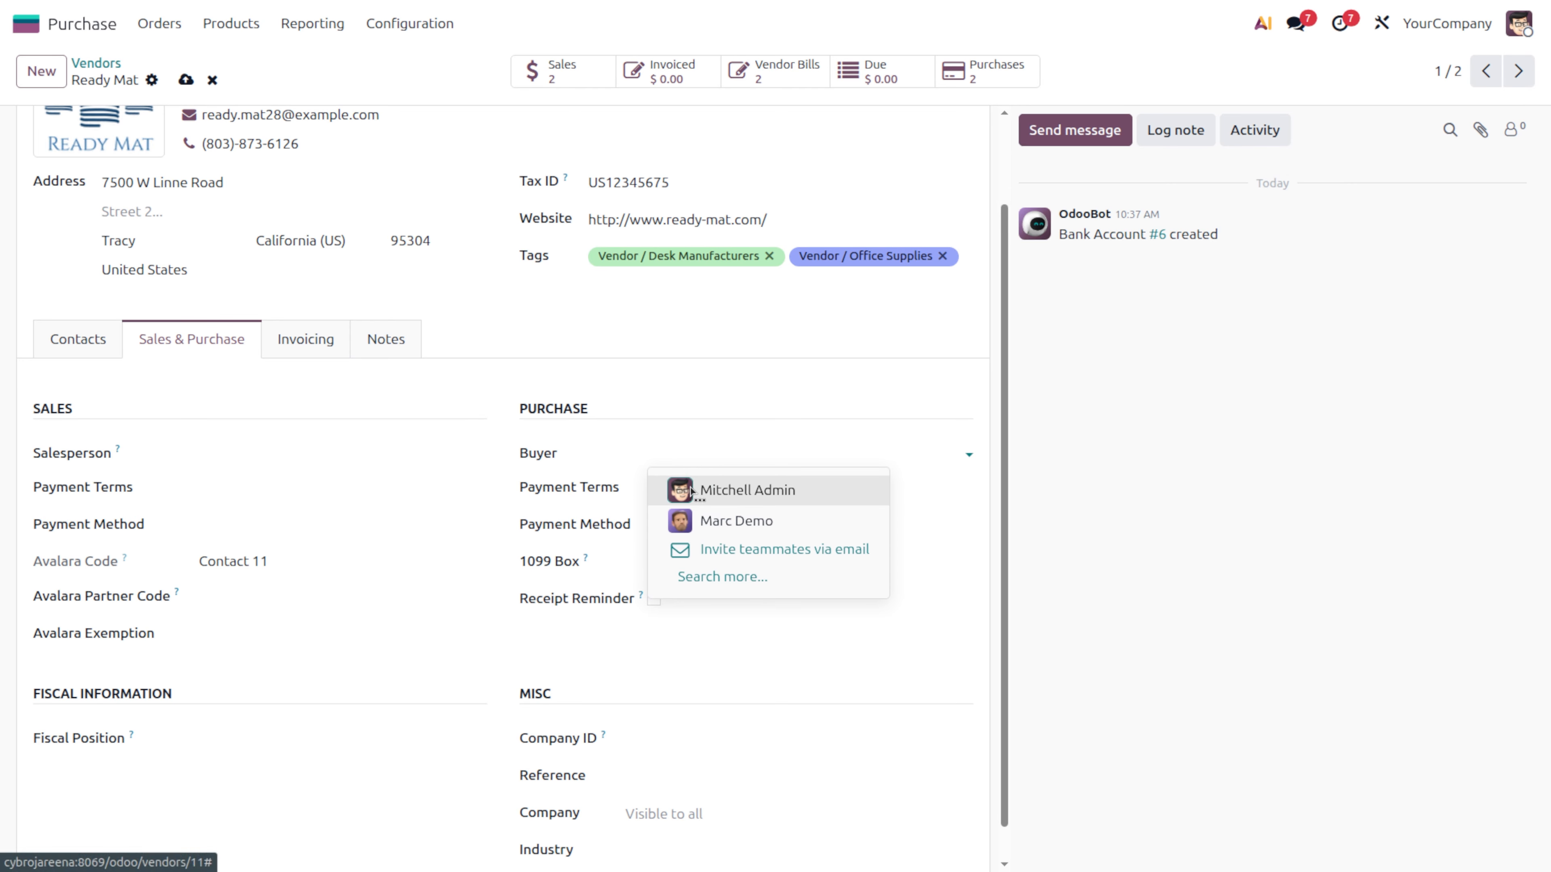
{"action": "left_click", "coordinate": [714, 491]}
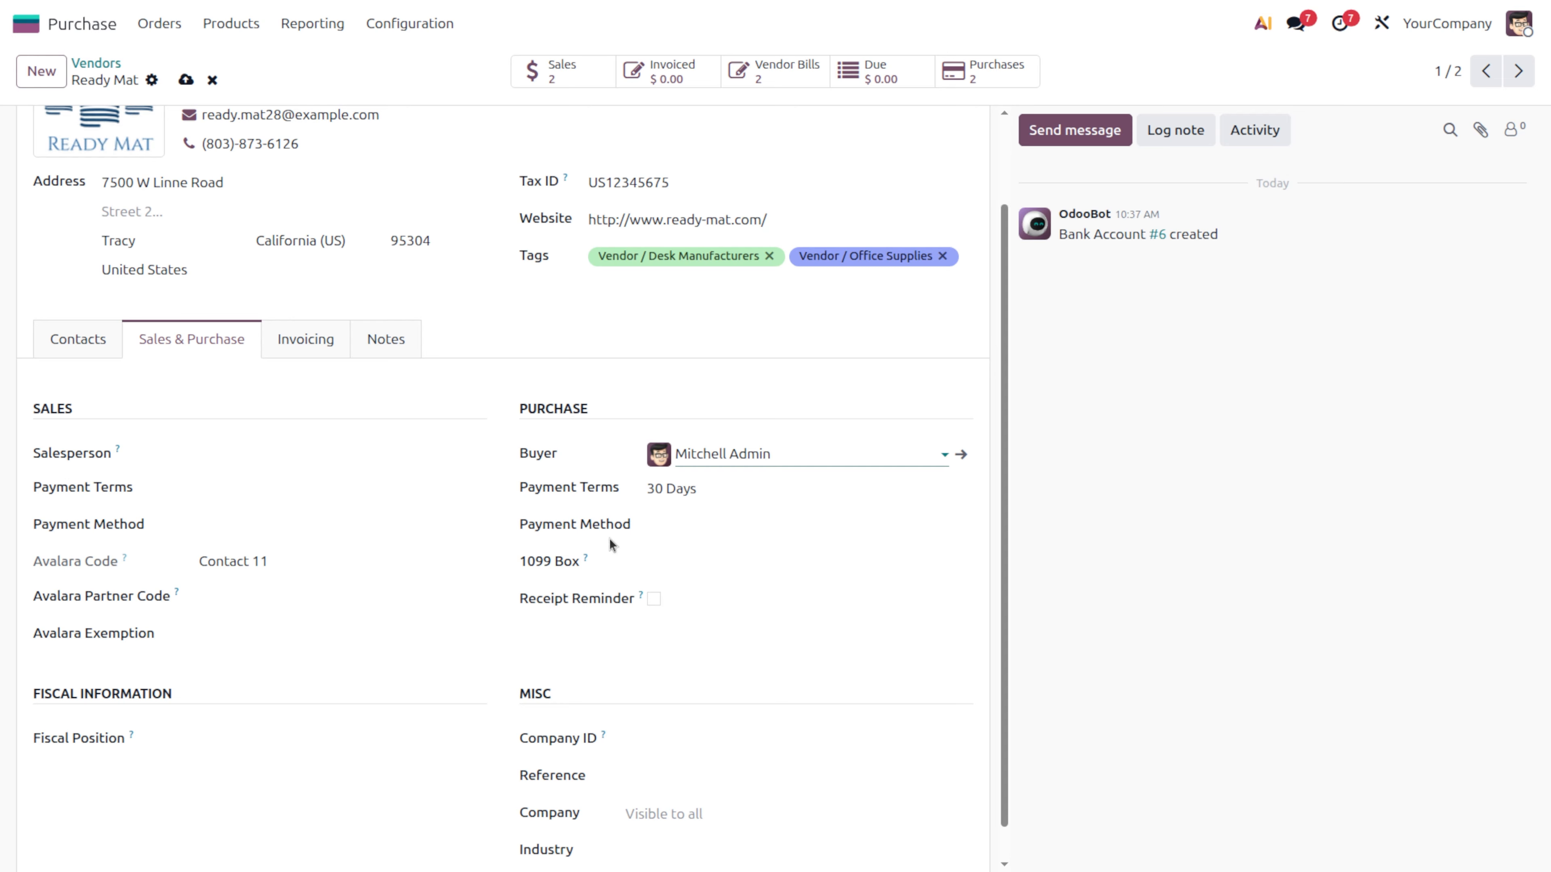
Review the available purchase payment methods and the explanation of the Receipt Reminder option
{"action": "left_click", "coordinate": [686, 527]}
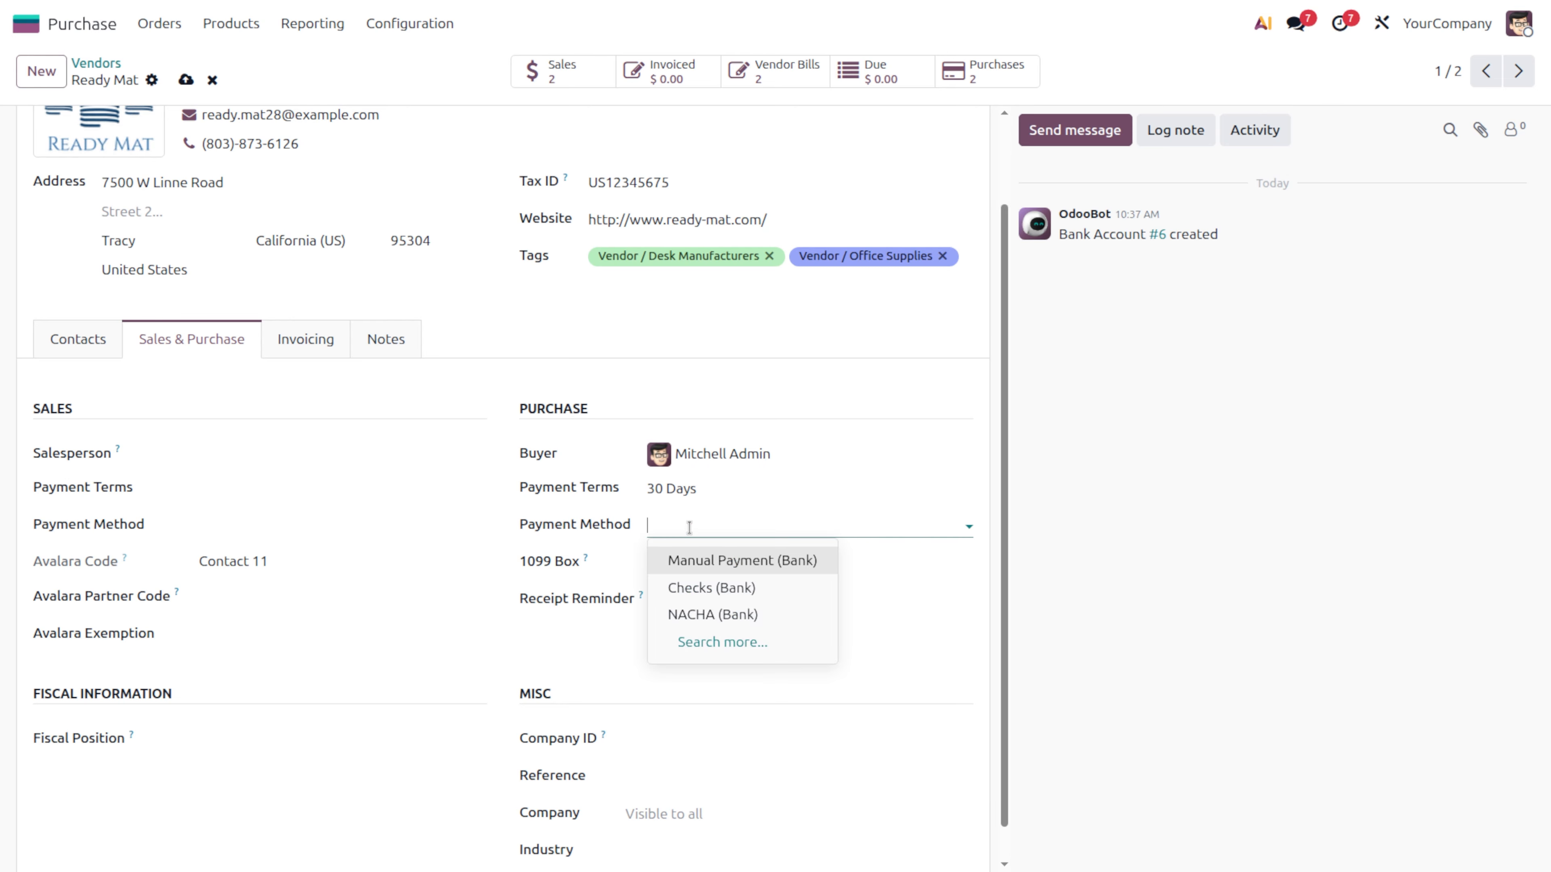
{"action": "left_click", "coordinate": [688, 527]}
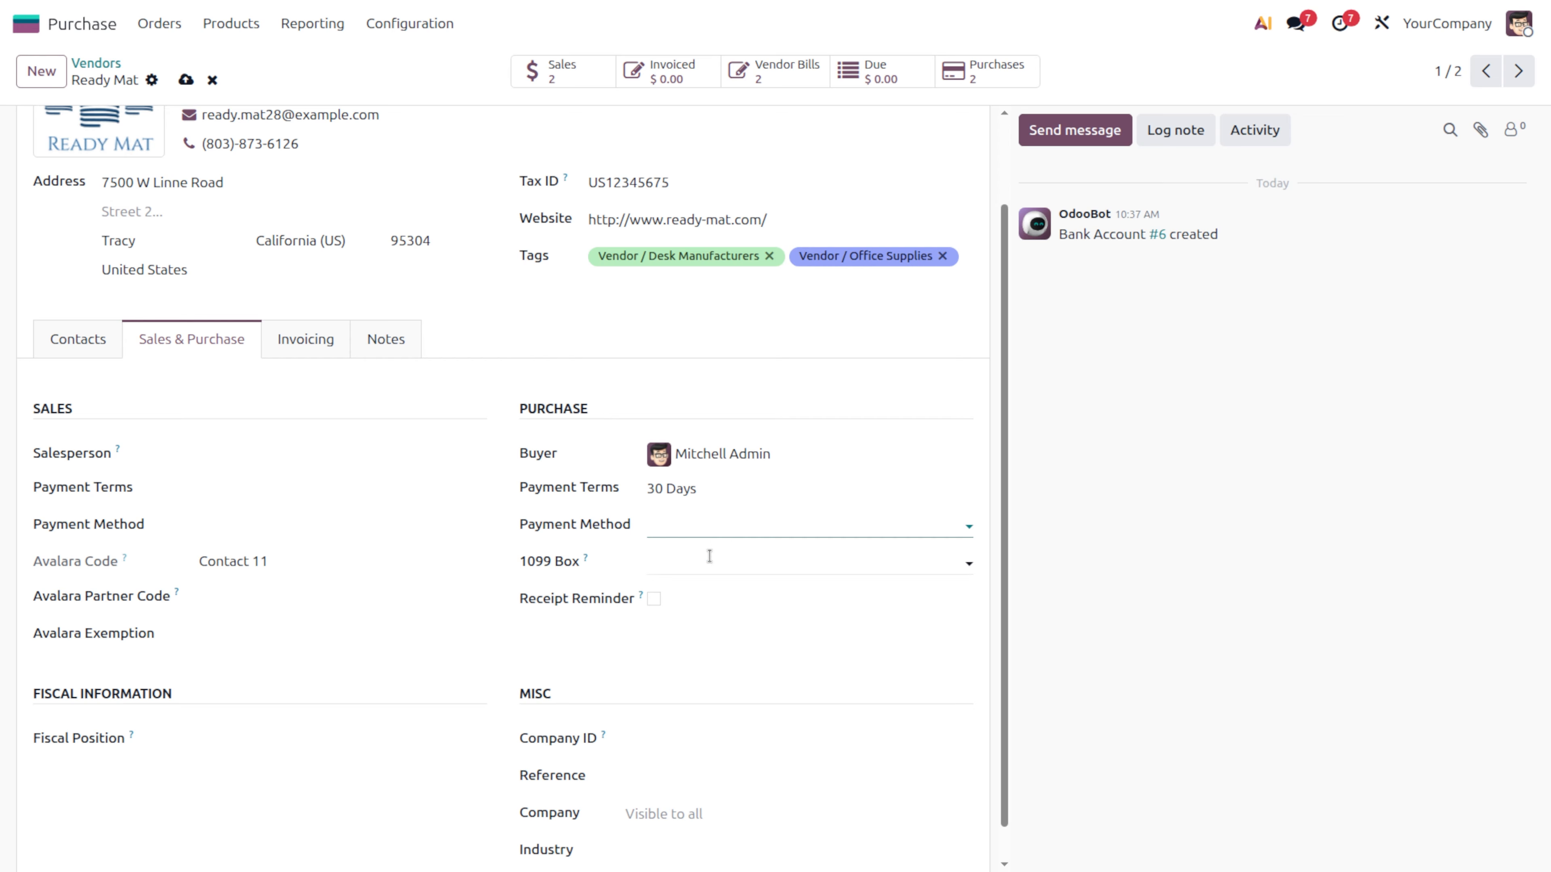
{"action": "mouse_move", "coordinate": [585, 561]}
{"action": "mouse_move", "coordinate": [642, 598]}
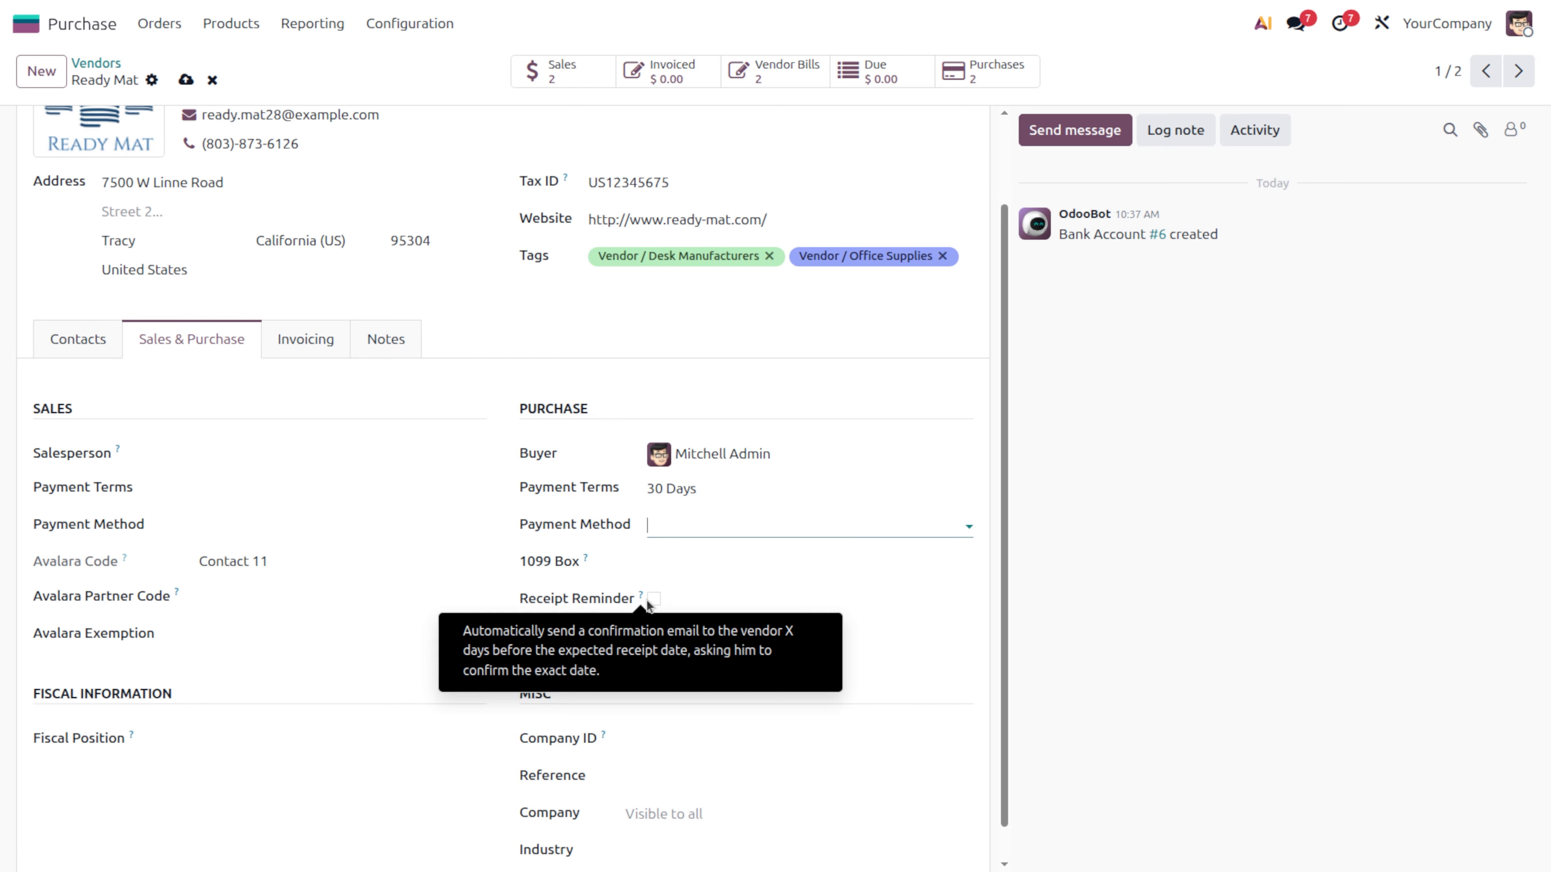
{"action": "scroll", "coordinate": [650, 601], "scroll_direction": "up", "scroll_amount": 3}
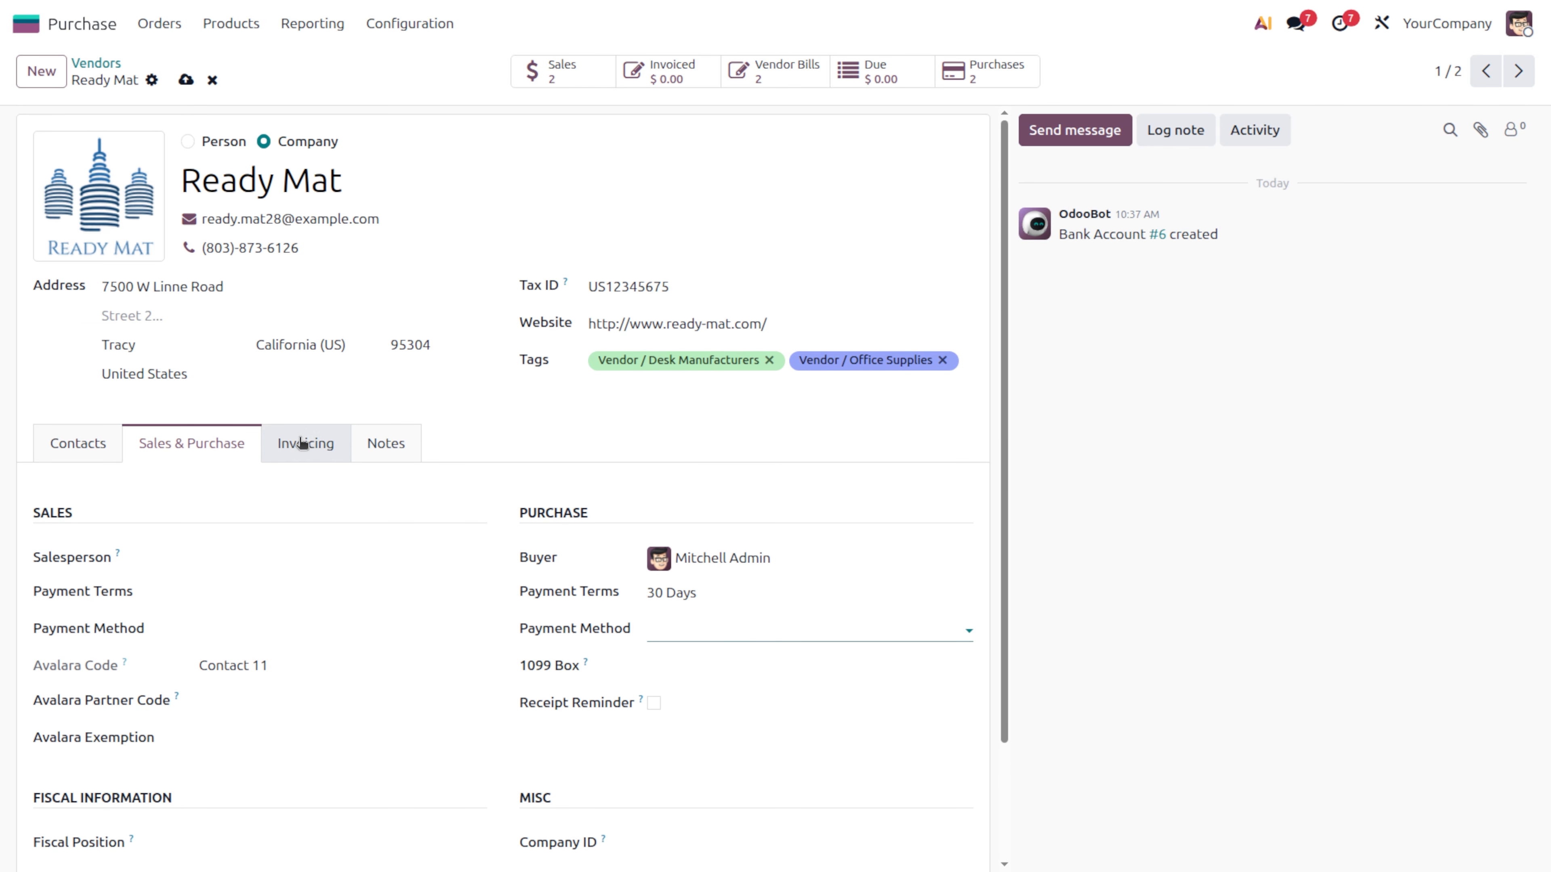
View the vendor's internal notes and its linked purchases, and return to the Ready Mat record
{"action": "left_click", "coordinate": [393, 459]}
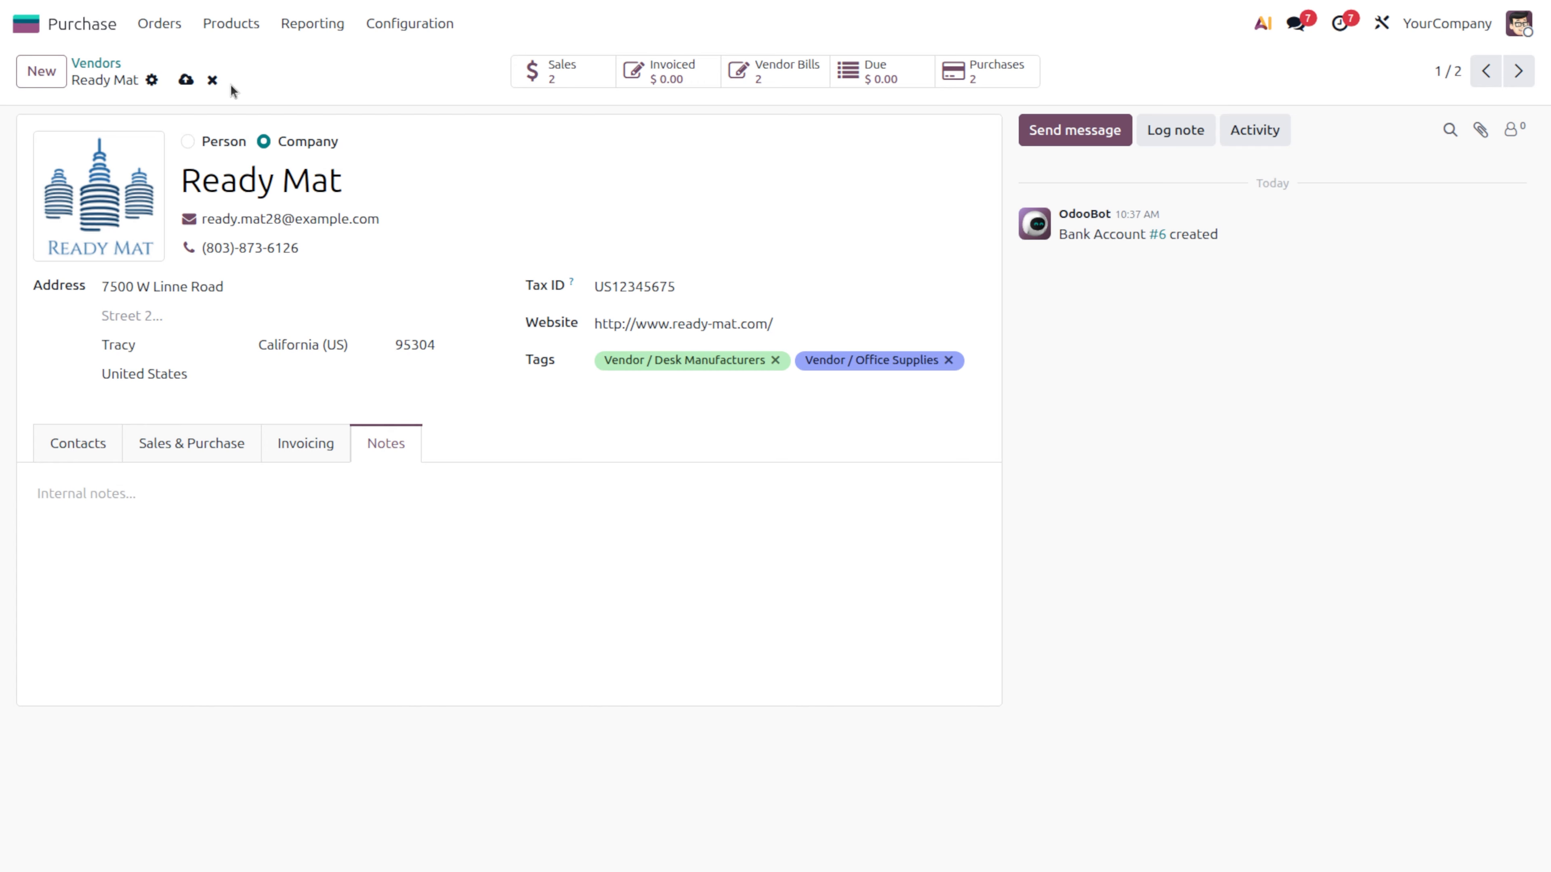
{"action": "left_click", "coordinate": [988, 77]}
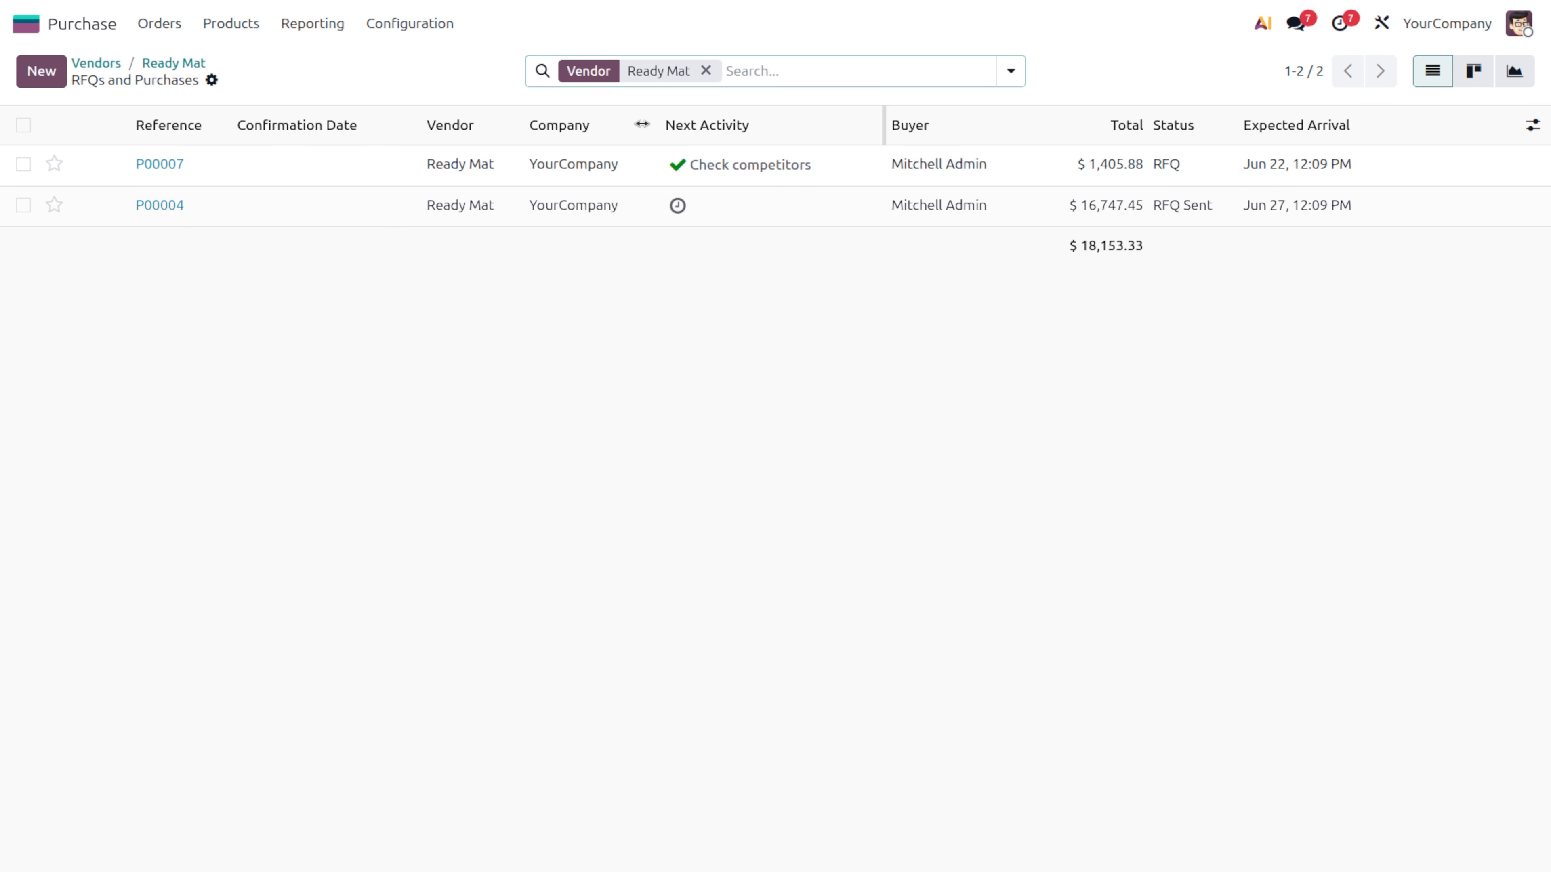
{"action": "left_click", "coordinate": [173, 63]}
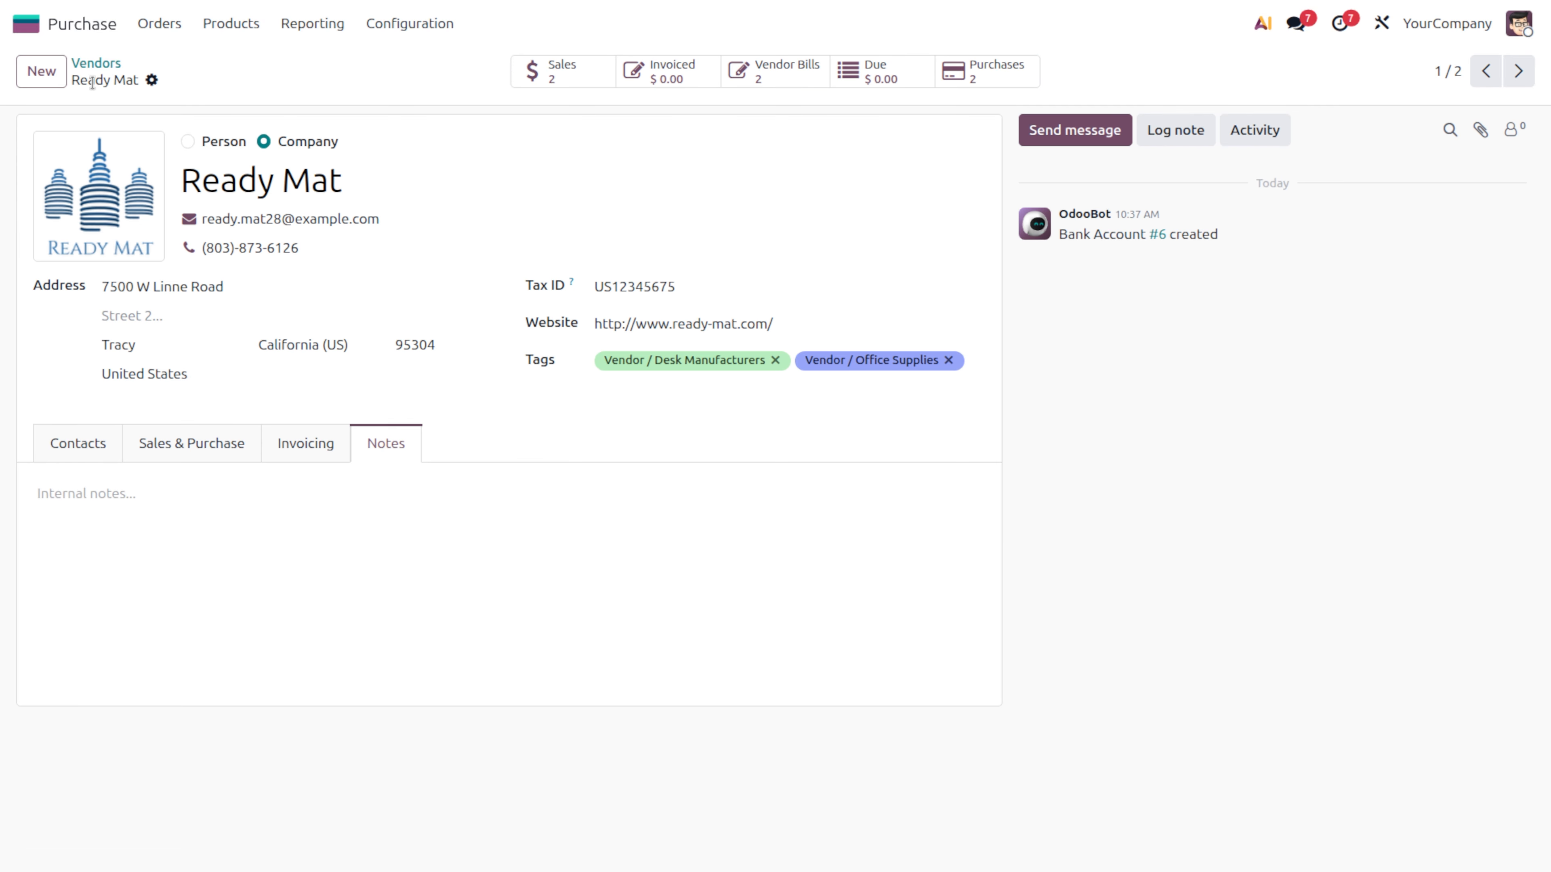
Create a new vendor pricelist for Ready Mat with Acoustic Bloc Screens as the product
{"action": "left_click", "coordinate": [402, 22]}
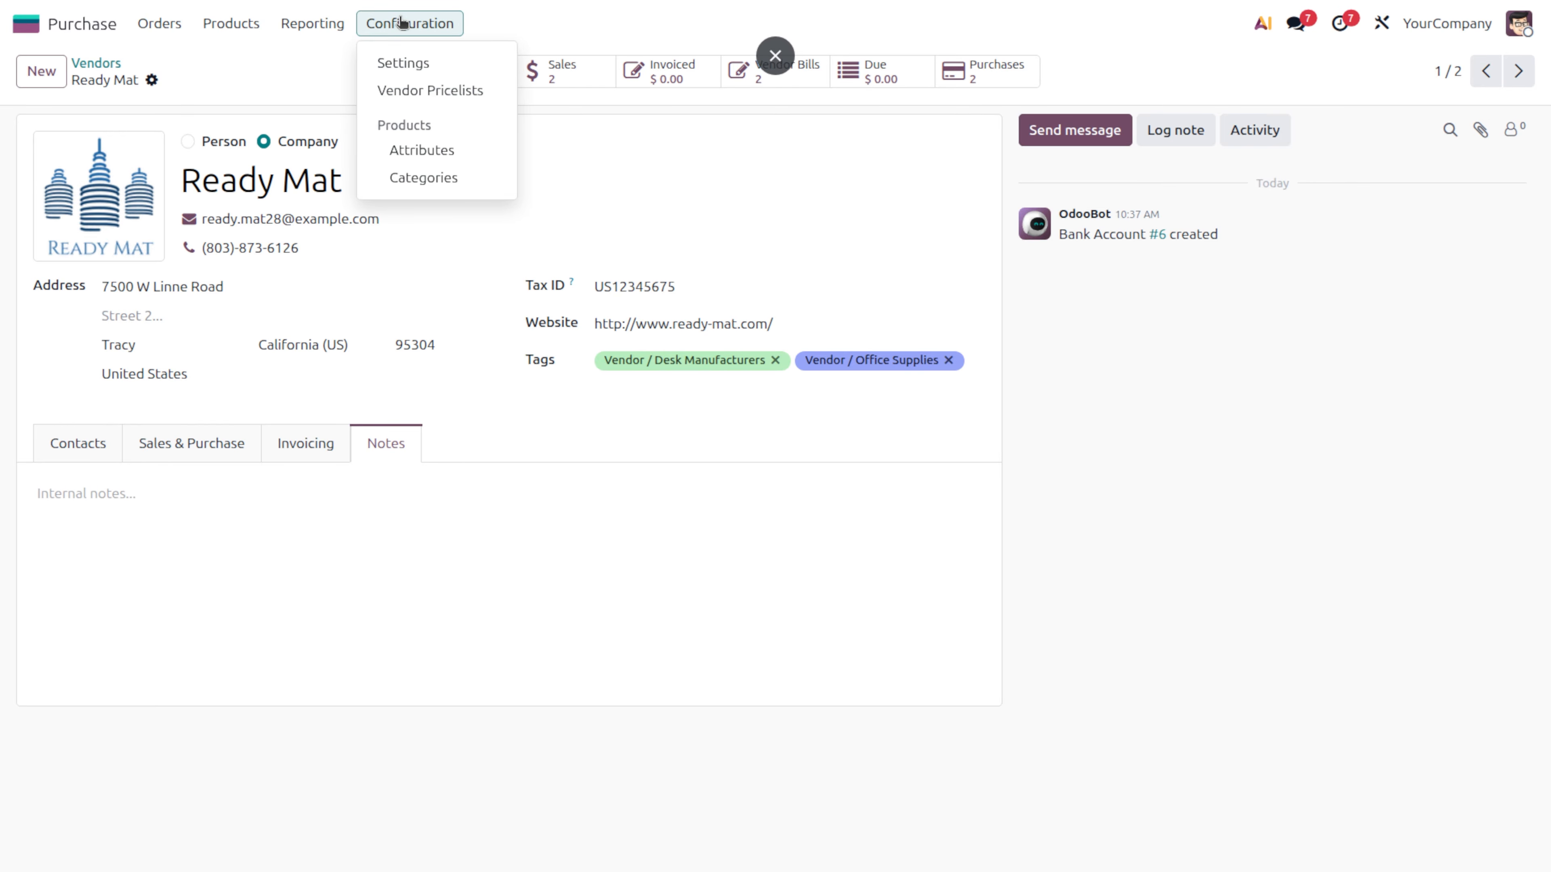
{"action": "left_click", "coordinate": [415, 92]}
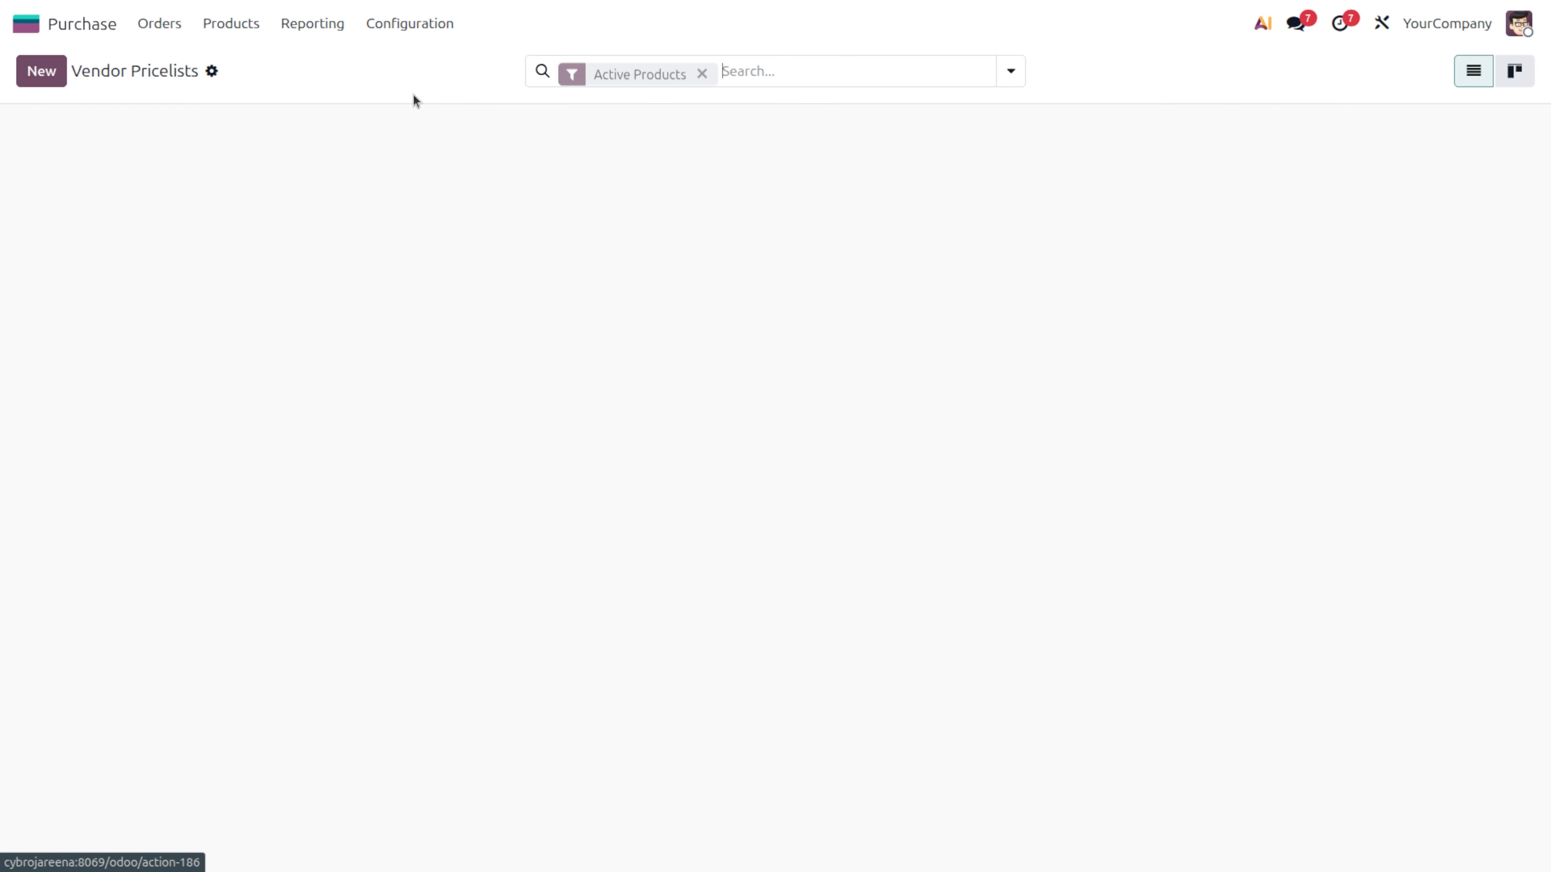
{"action": "left_click", "coordinate": [54, 78]}
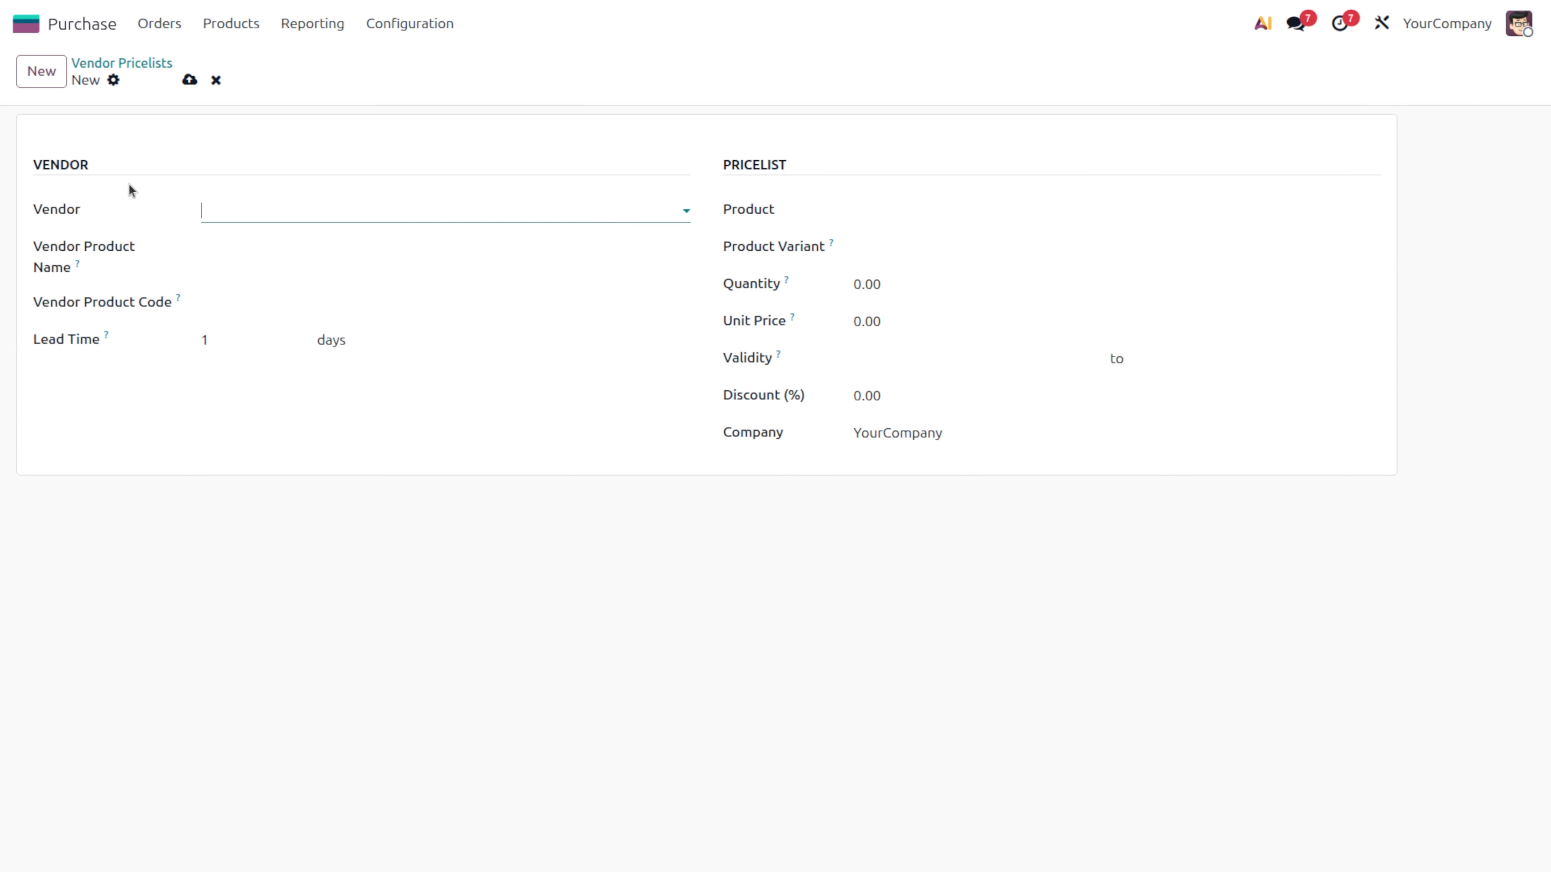
{"action": "left_click", "coordinate": [249, 211]}
{"action": "left_click", "coordinate": [272, 247]}
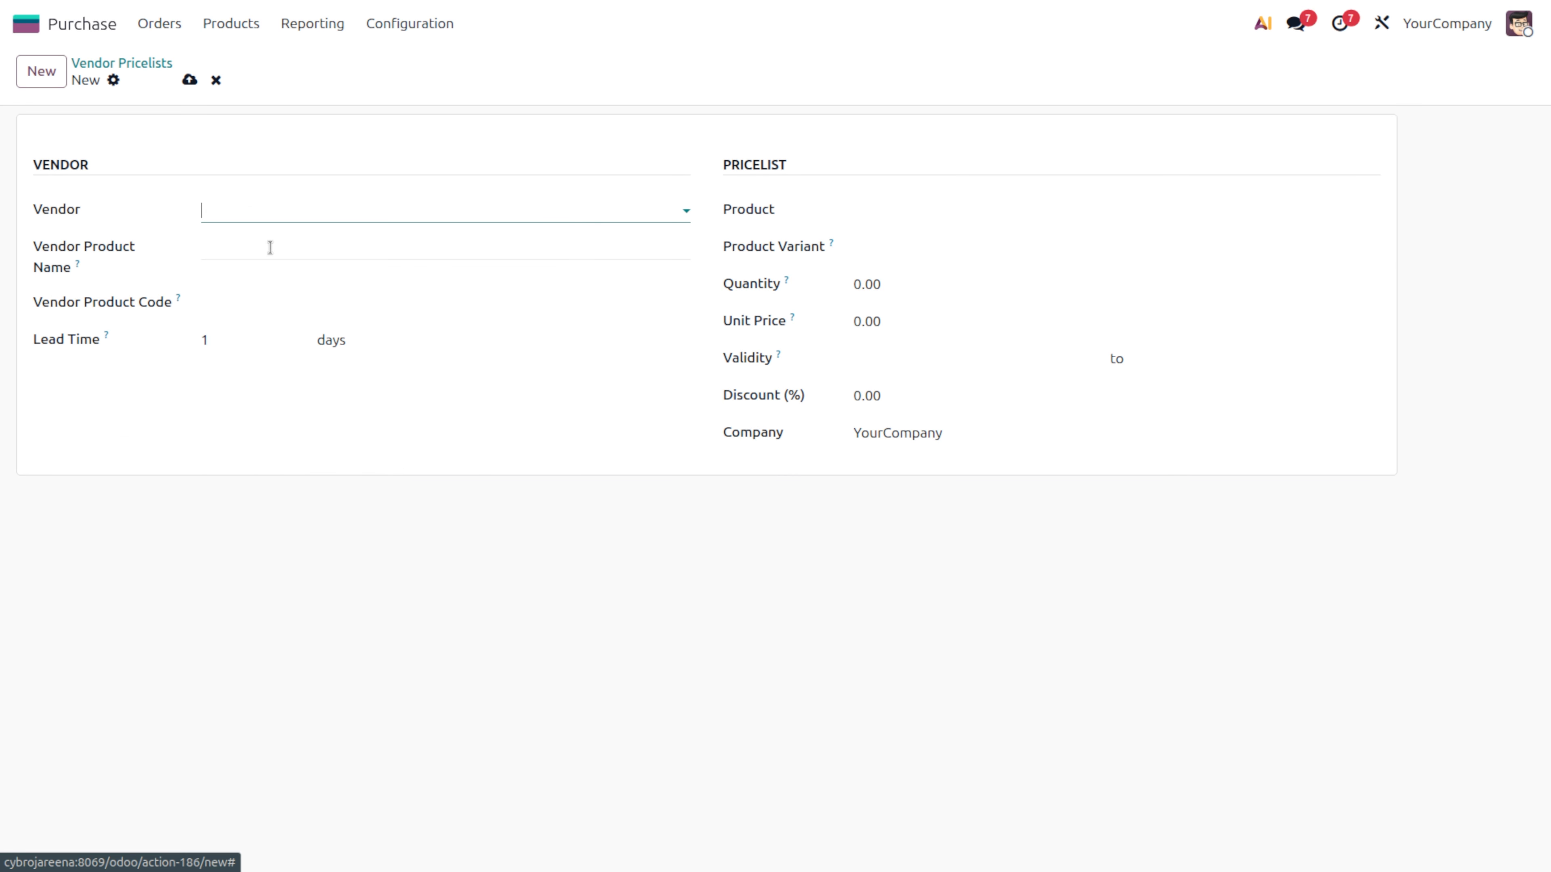
{"action": "left_click", "coordinate": [271, 247]}
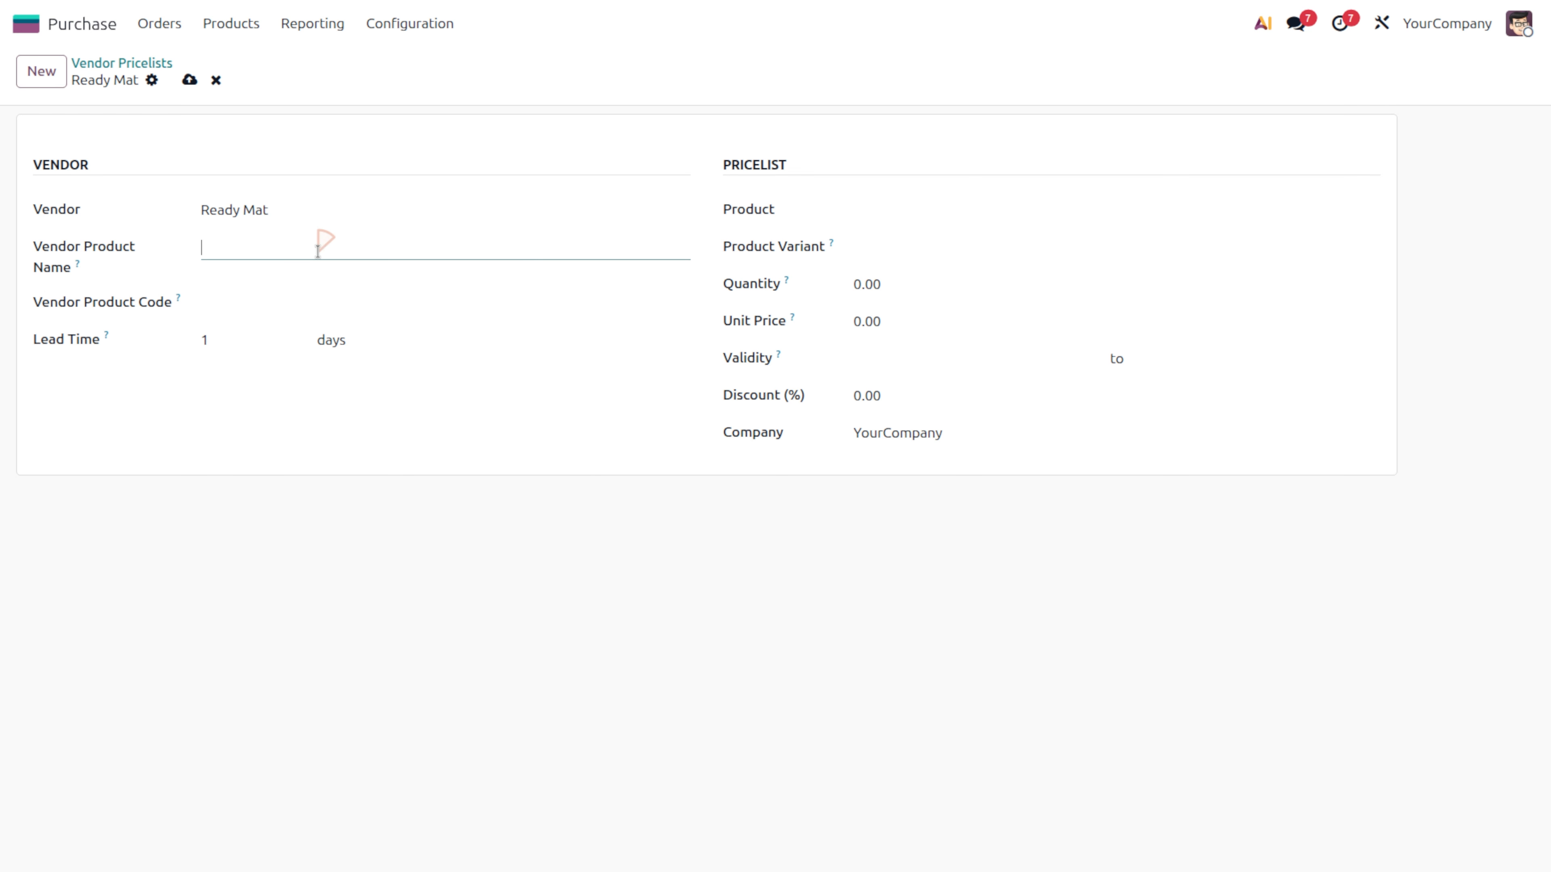
{"action": "left_click", "coordinate": [880, 213]}
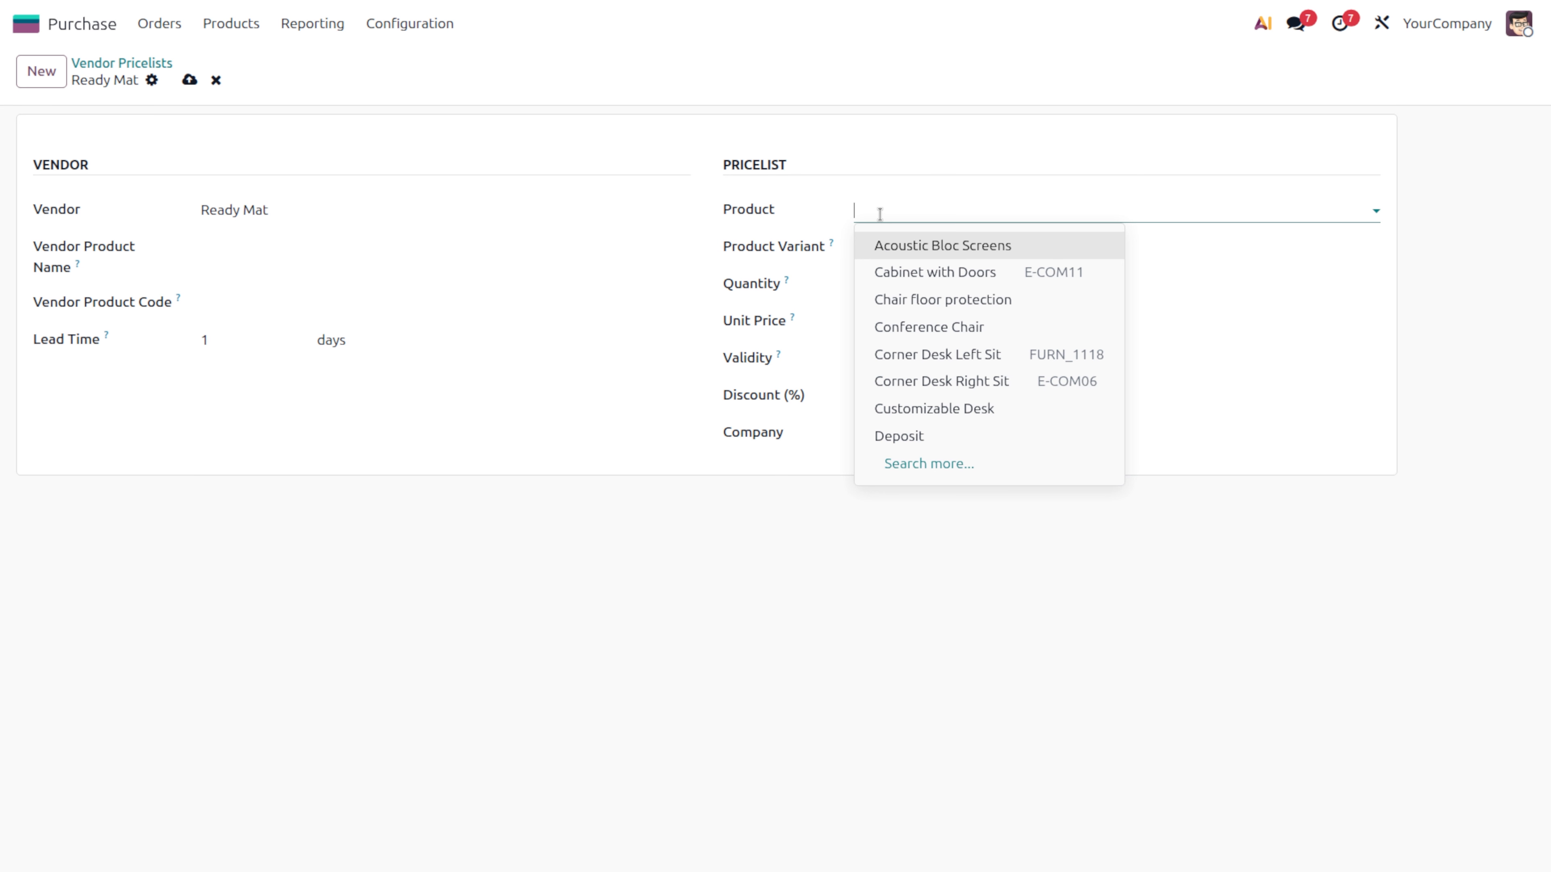
{"action": "left_click", "coordinate": [910, 245]}
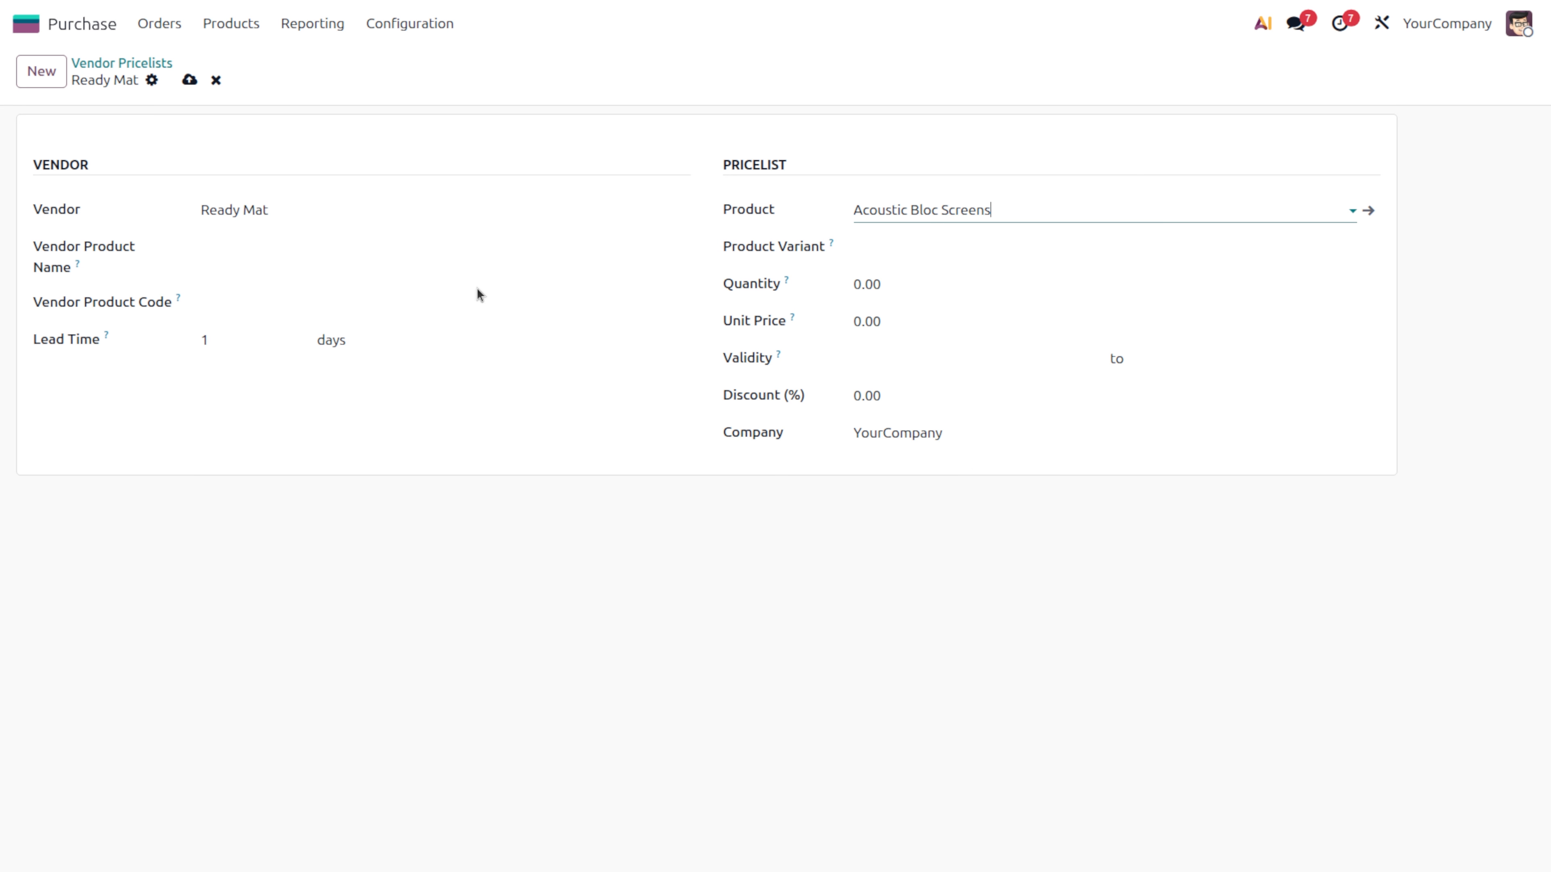
Enter ABS as the vendor product name and 001 as the vendor product code
{"action": "left_click", "coordinate": [263, 252]}
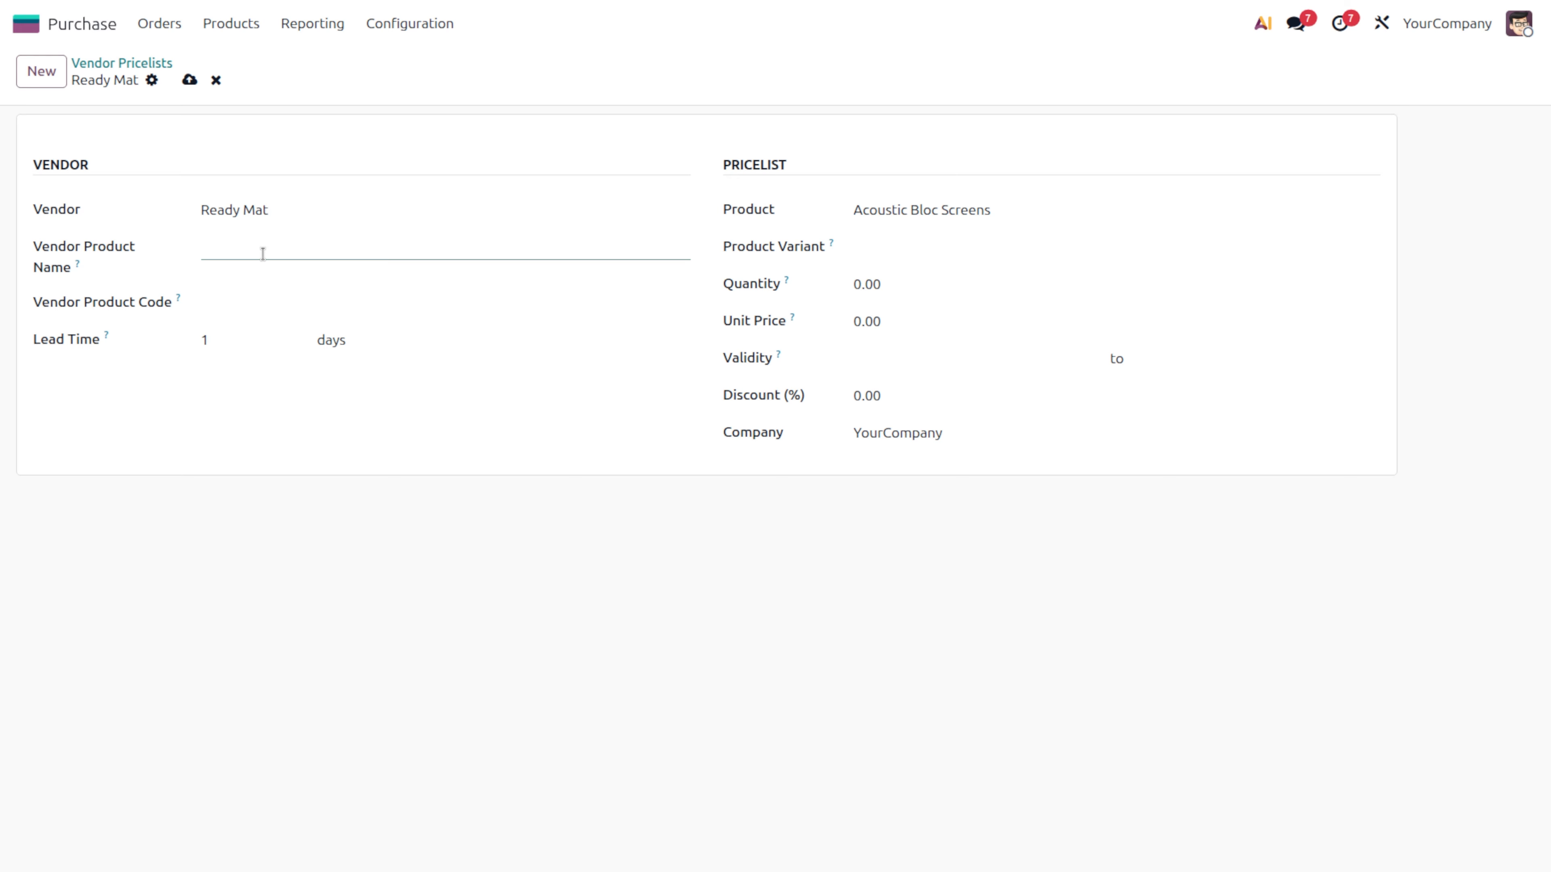
{"action": "type", "text": "ABS"}
{"action": "left_click", "coordinate": [299, 304]}
{"action": "type", "text": "001"}
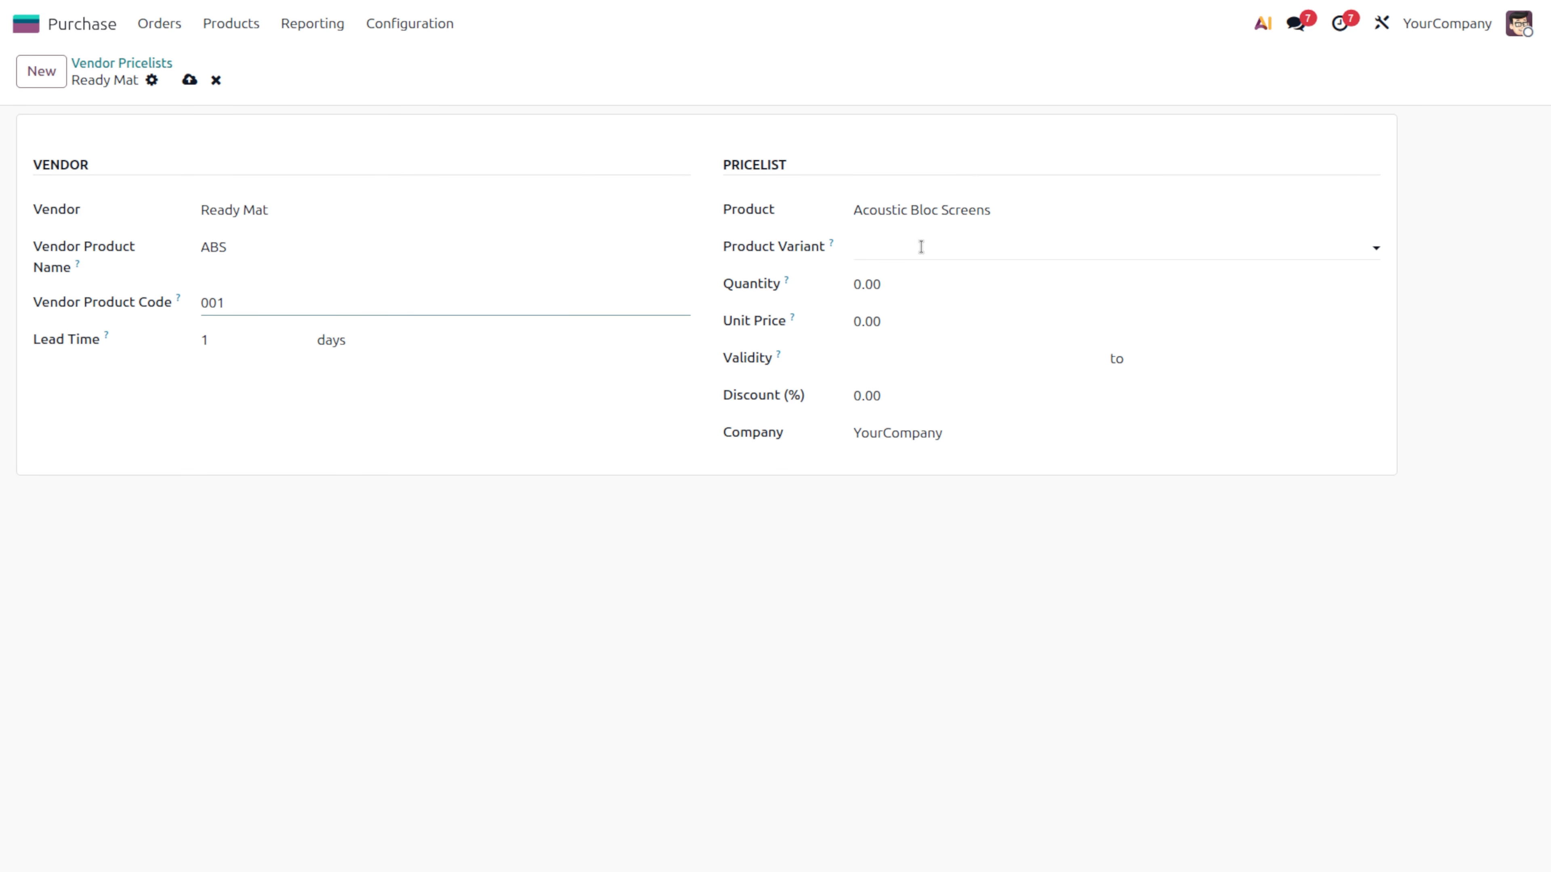
Set the pricelist's quantity to 1, unit price to 299 and discount to 10%, and save it
{"action": "left_click", "coordinate": [936, 277]}
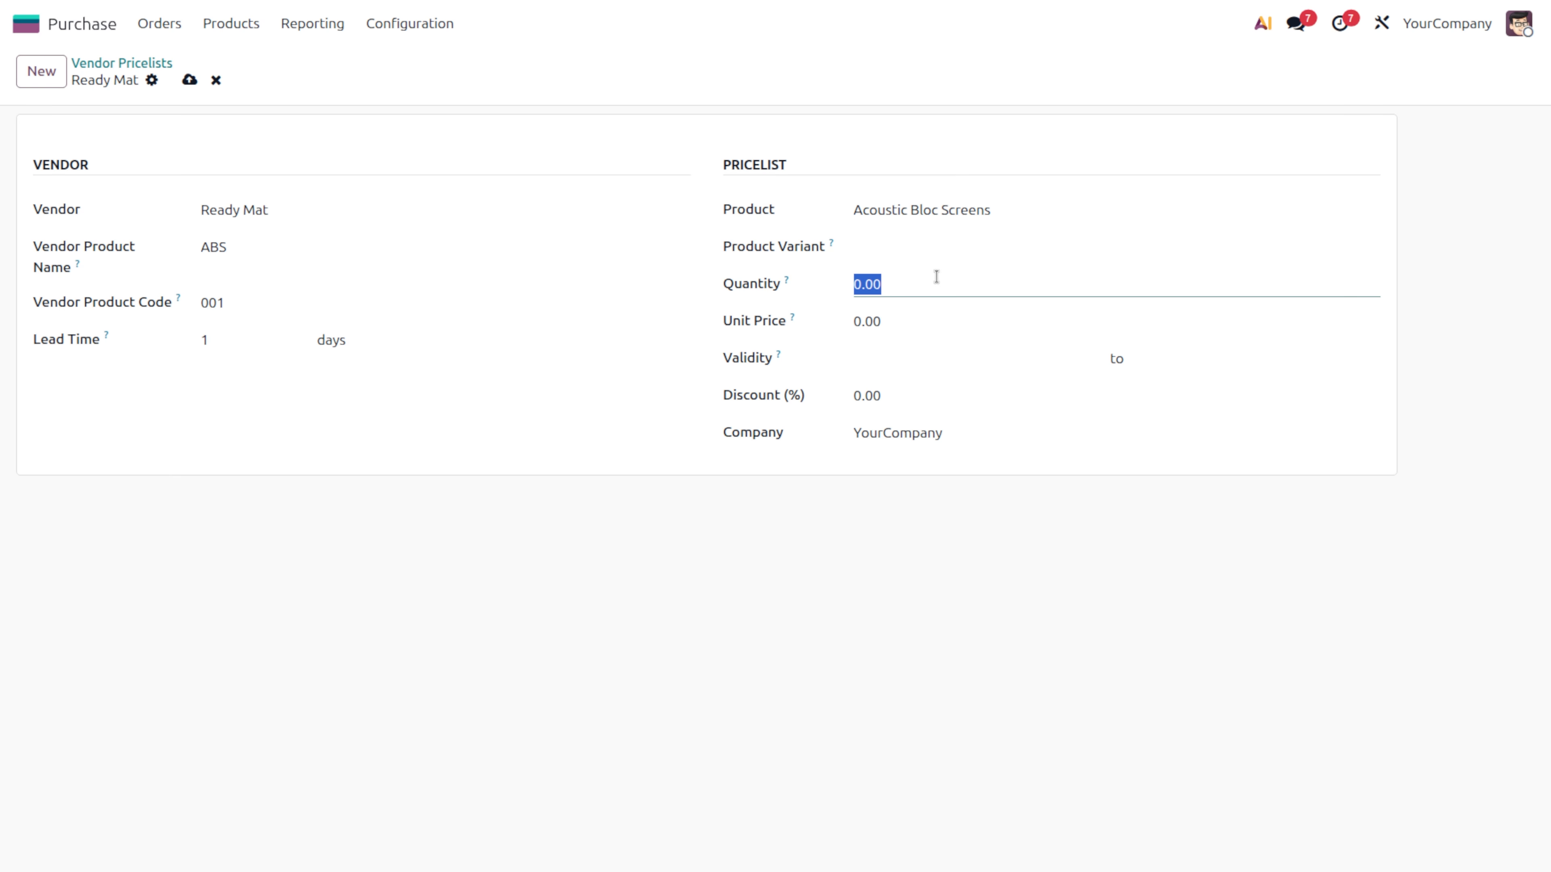
{"action": "type", "text": "1"}
{"action": "left_click", "coordinate": [874, 325]}
{"action": "type", "text": "299"}
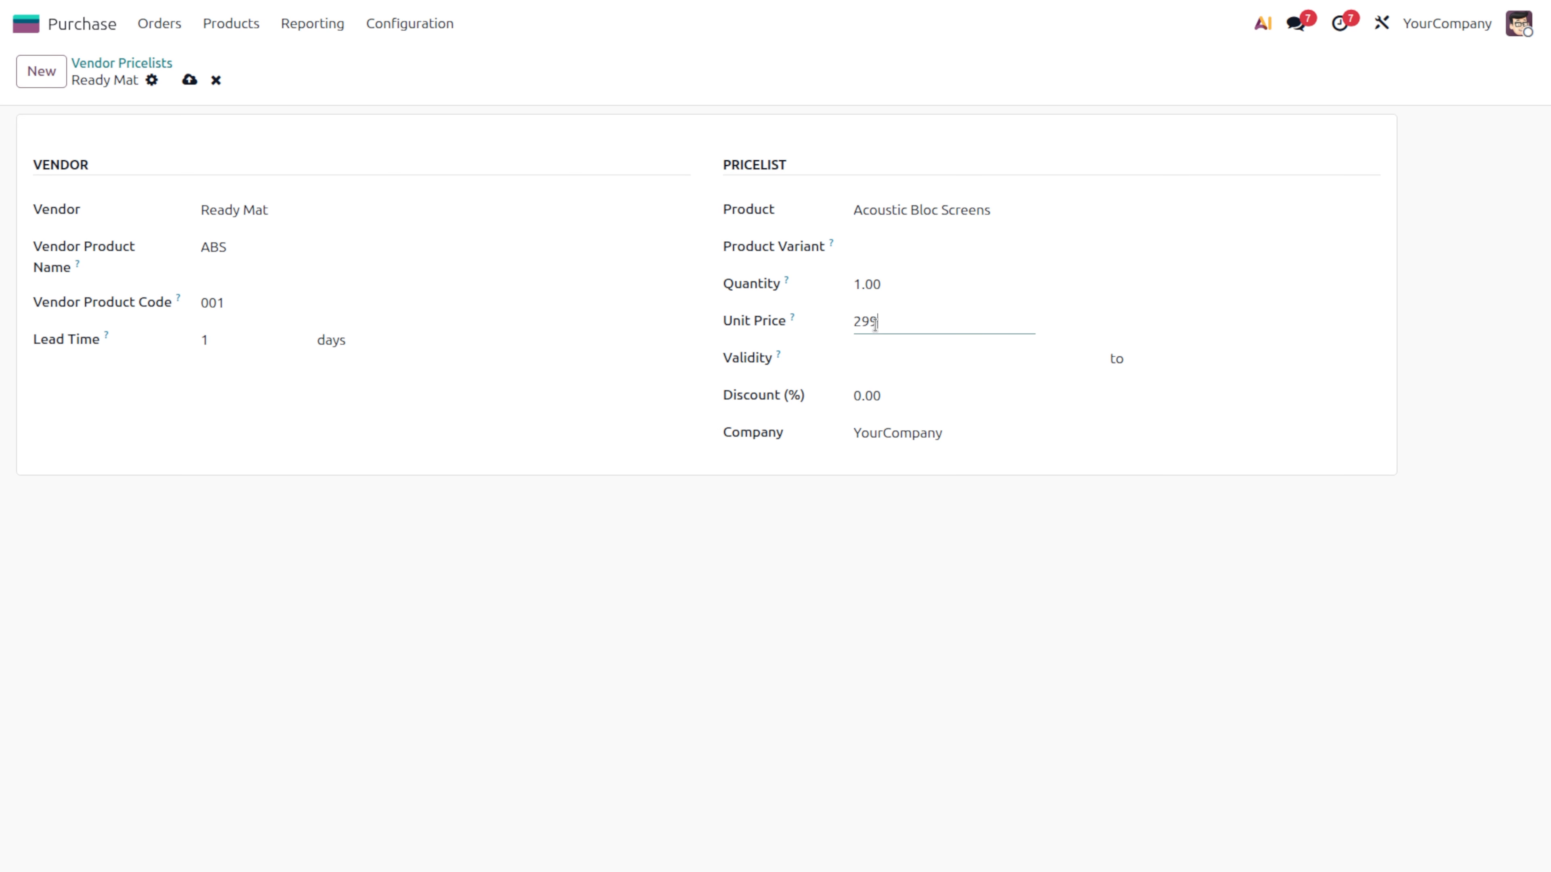
{"action": "left_click", "coordinate": [909, 404]}
{"action": "type", "text": "10"}
{"action": "left_click", "coordinate": [539, 745]}
{"action": "left_click", "coordinate": [190, 81]}
Create a new request for quotation with Ready Mat as vendor and open its product catalog
{"action": "left_click", "coordinate": [151, 26]}
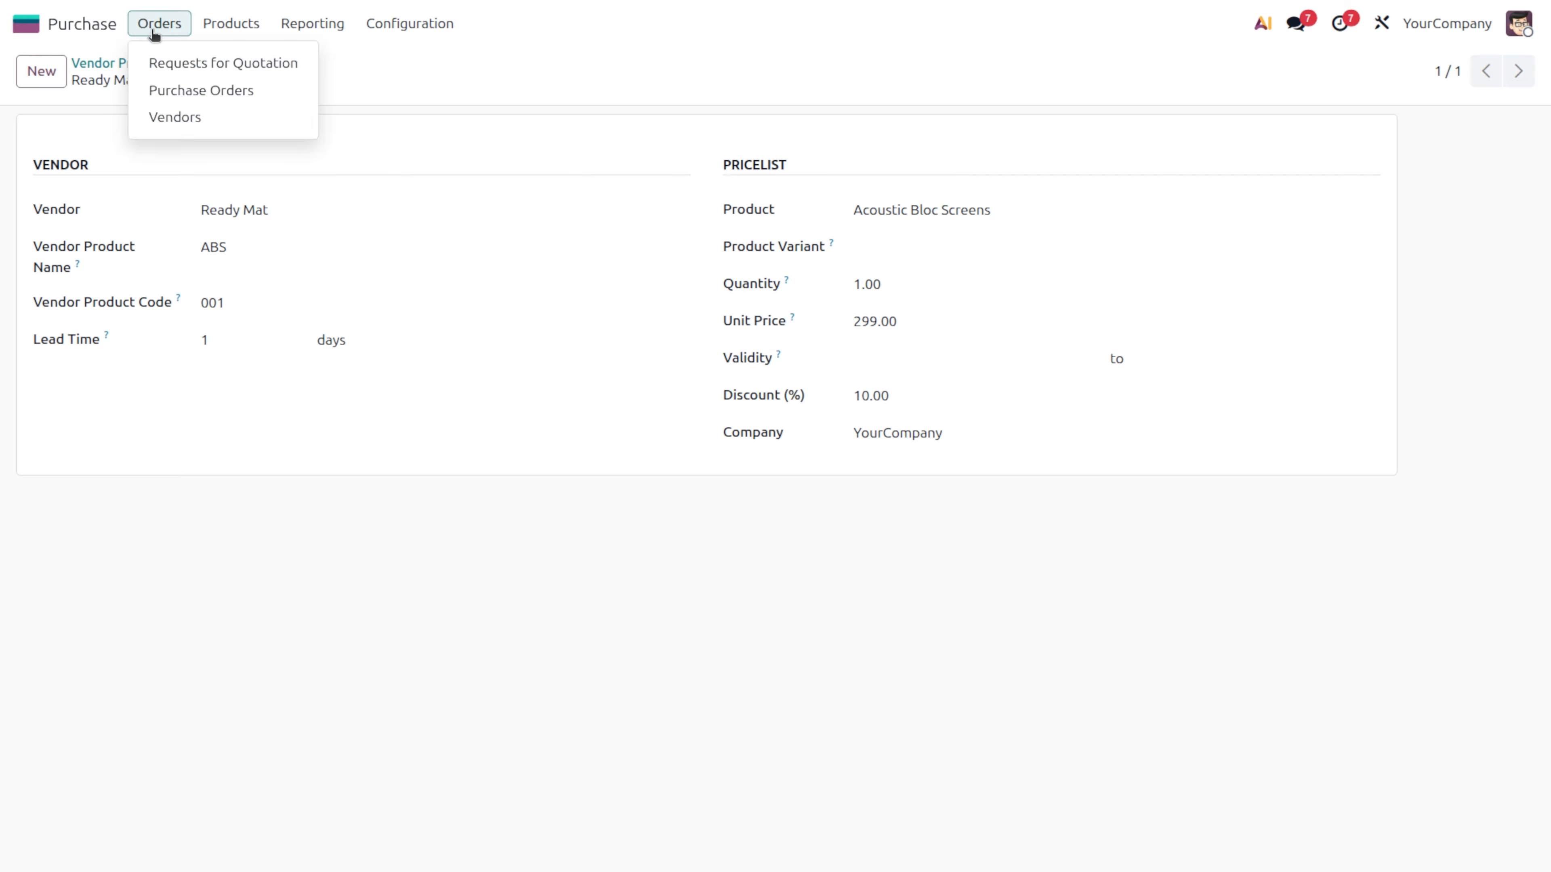
{"action": "left_click", "coordinate": [181, 60]}
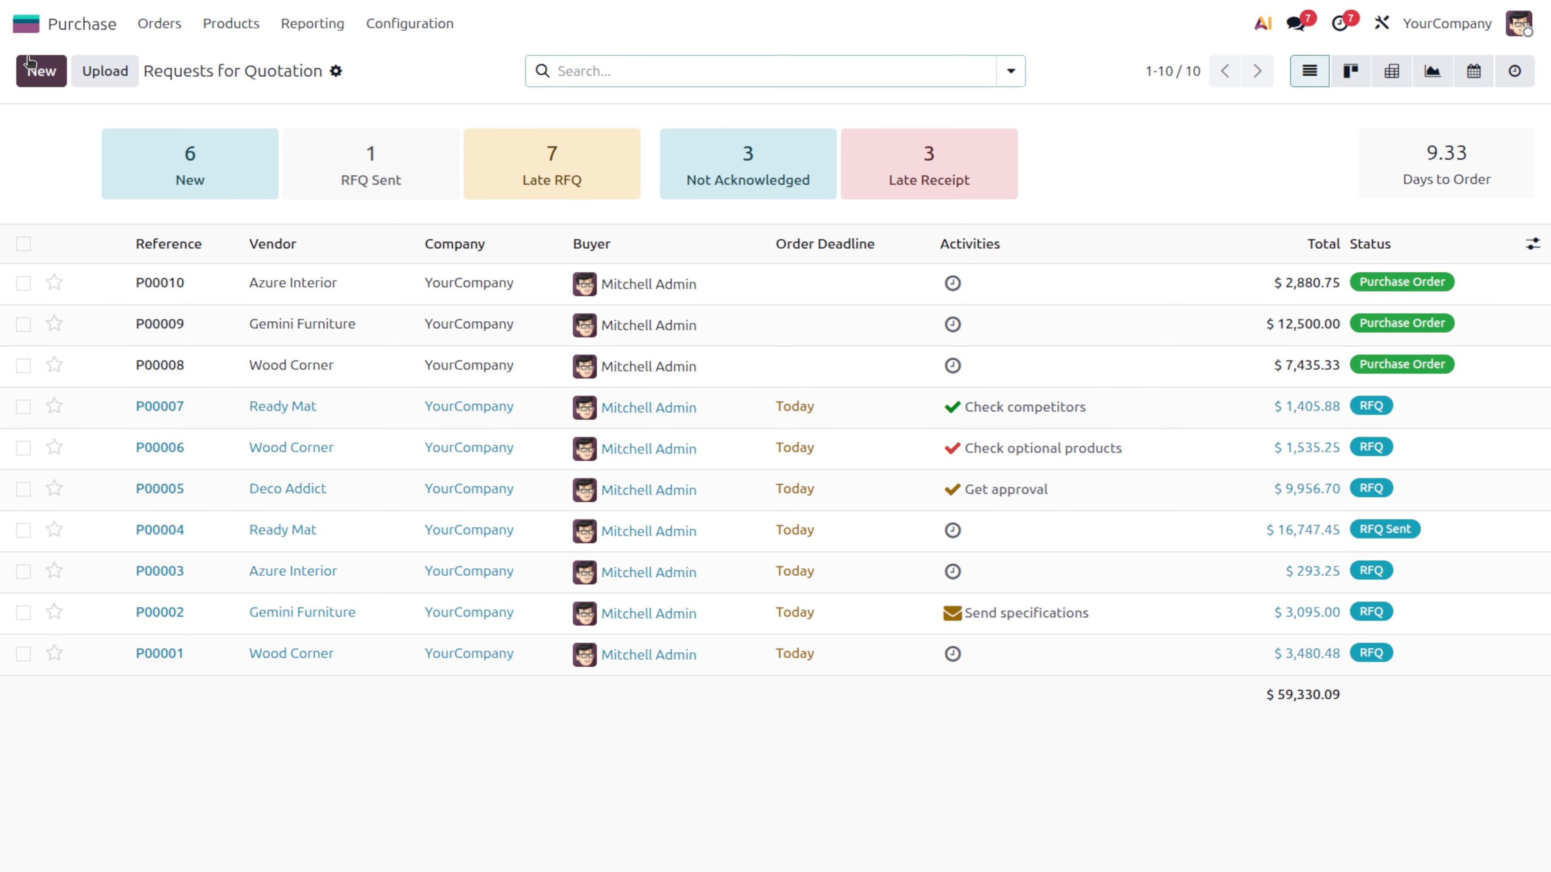
{"action": "left_click", "coordinate": [40, 70]}
{"action": "left_click", "coordinate": [248, 253]}
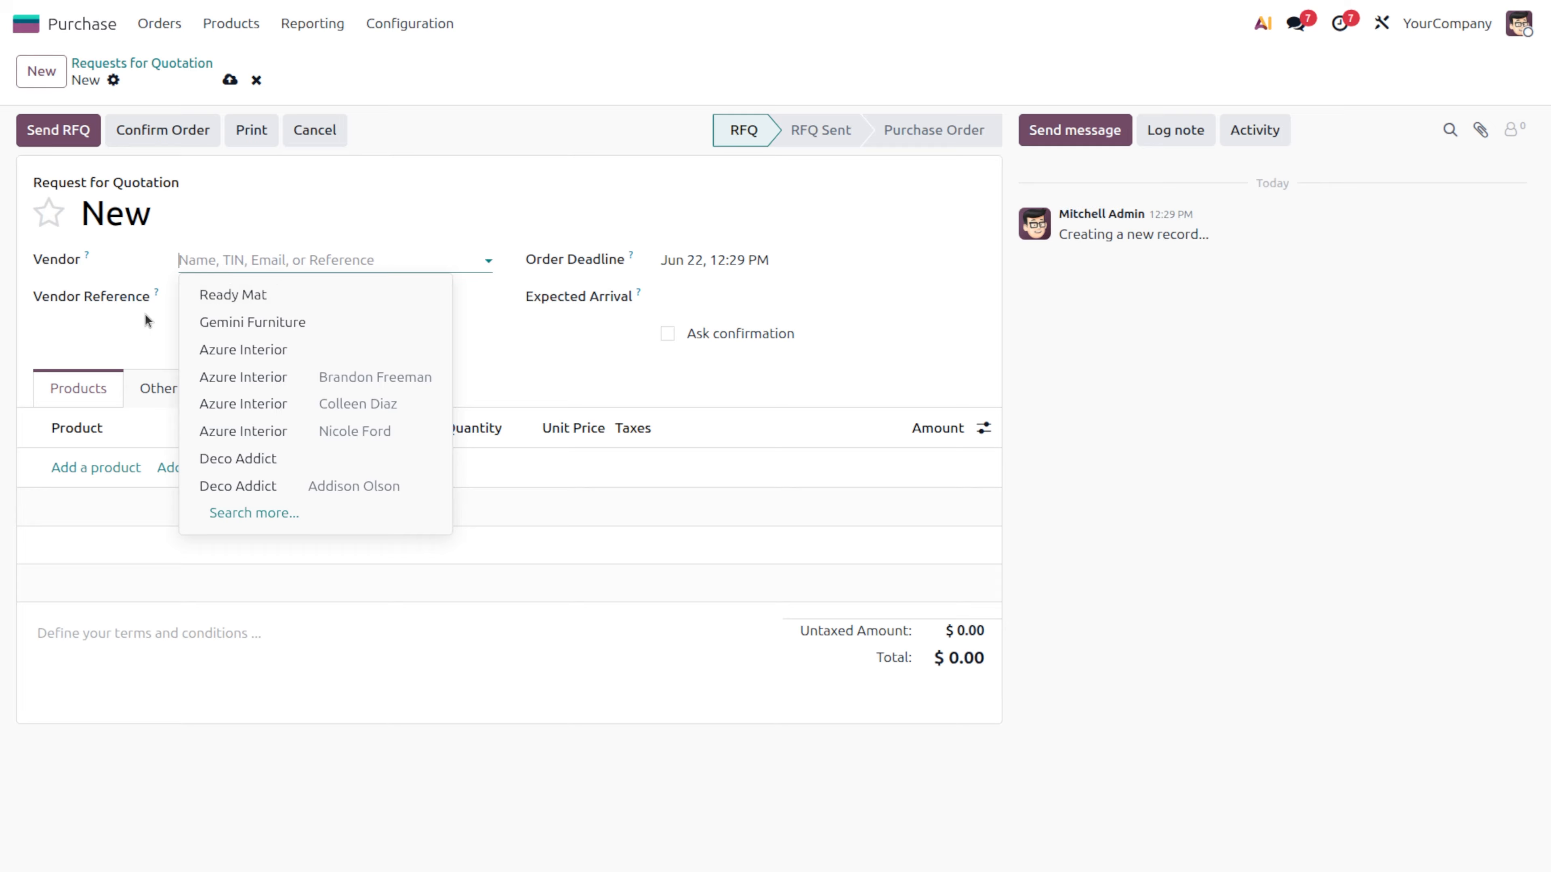
{"action": "left_click", "coordinate": [243, 296]}
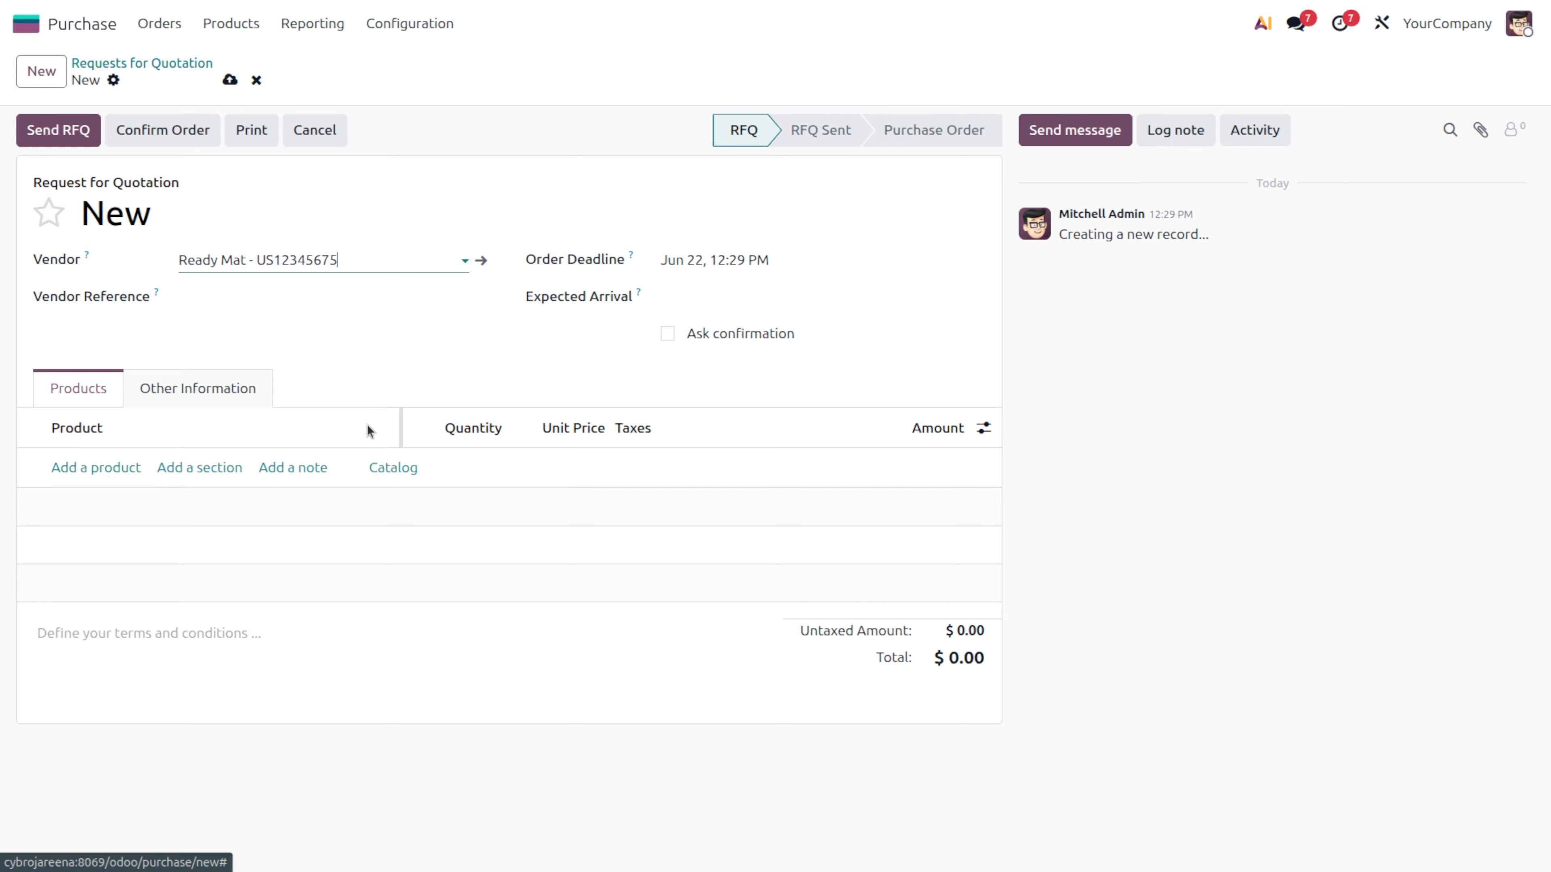
{"action": "left_click", "coordinate": [391, 468]}
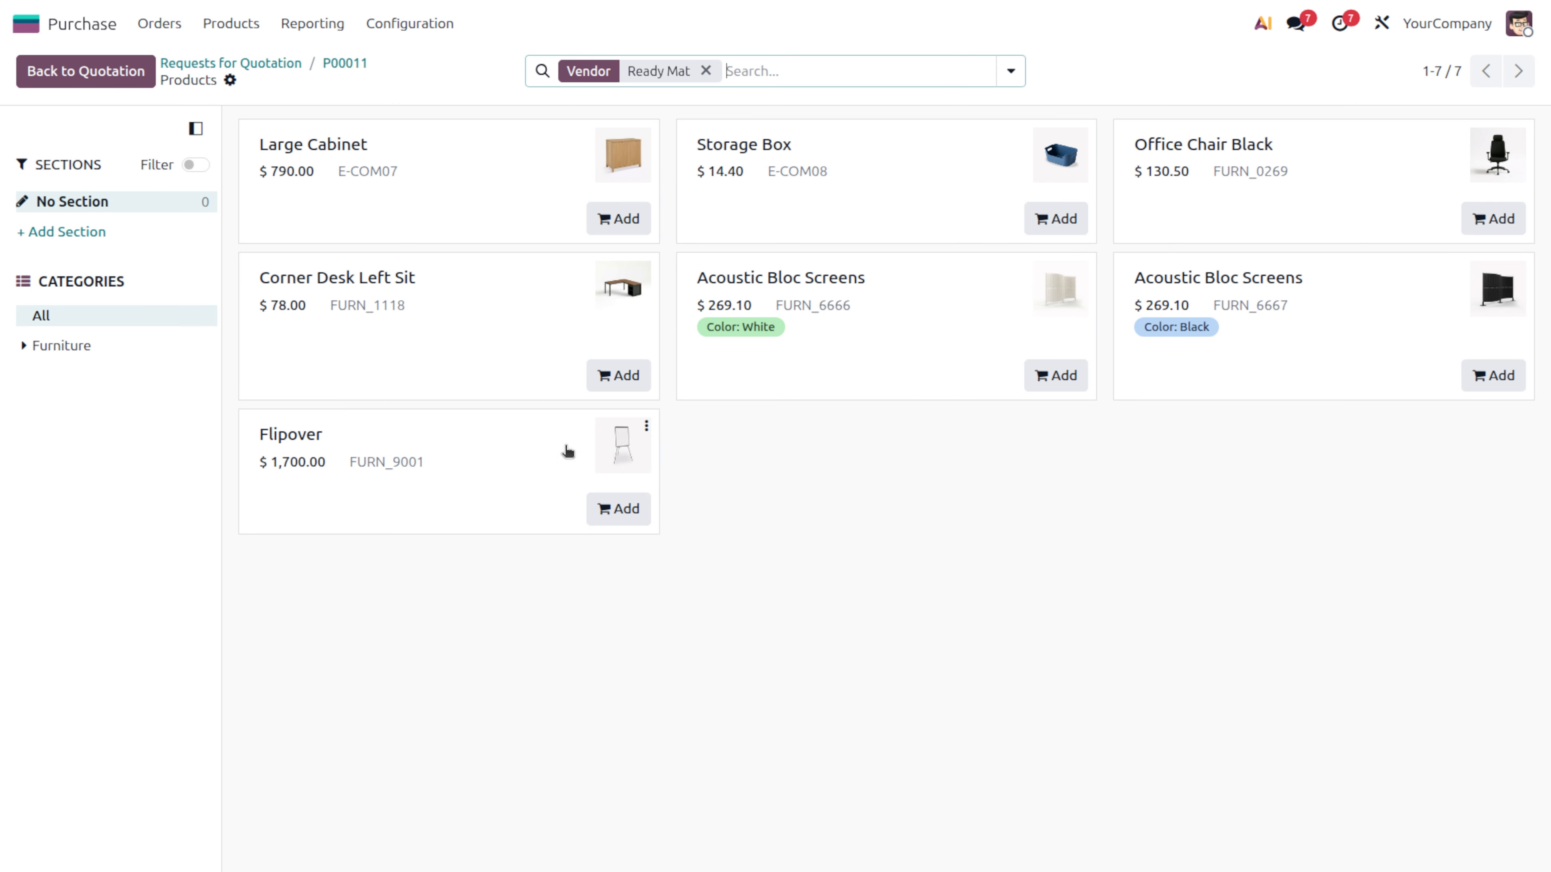
Leave the product catalog and add ABS (White) to the request for quotation by searching for the vendor product name abs
{"action": "left_click", "coordinate": [706, 71]}
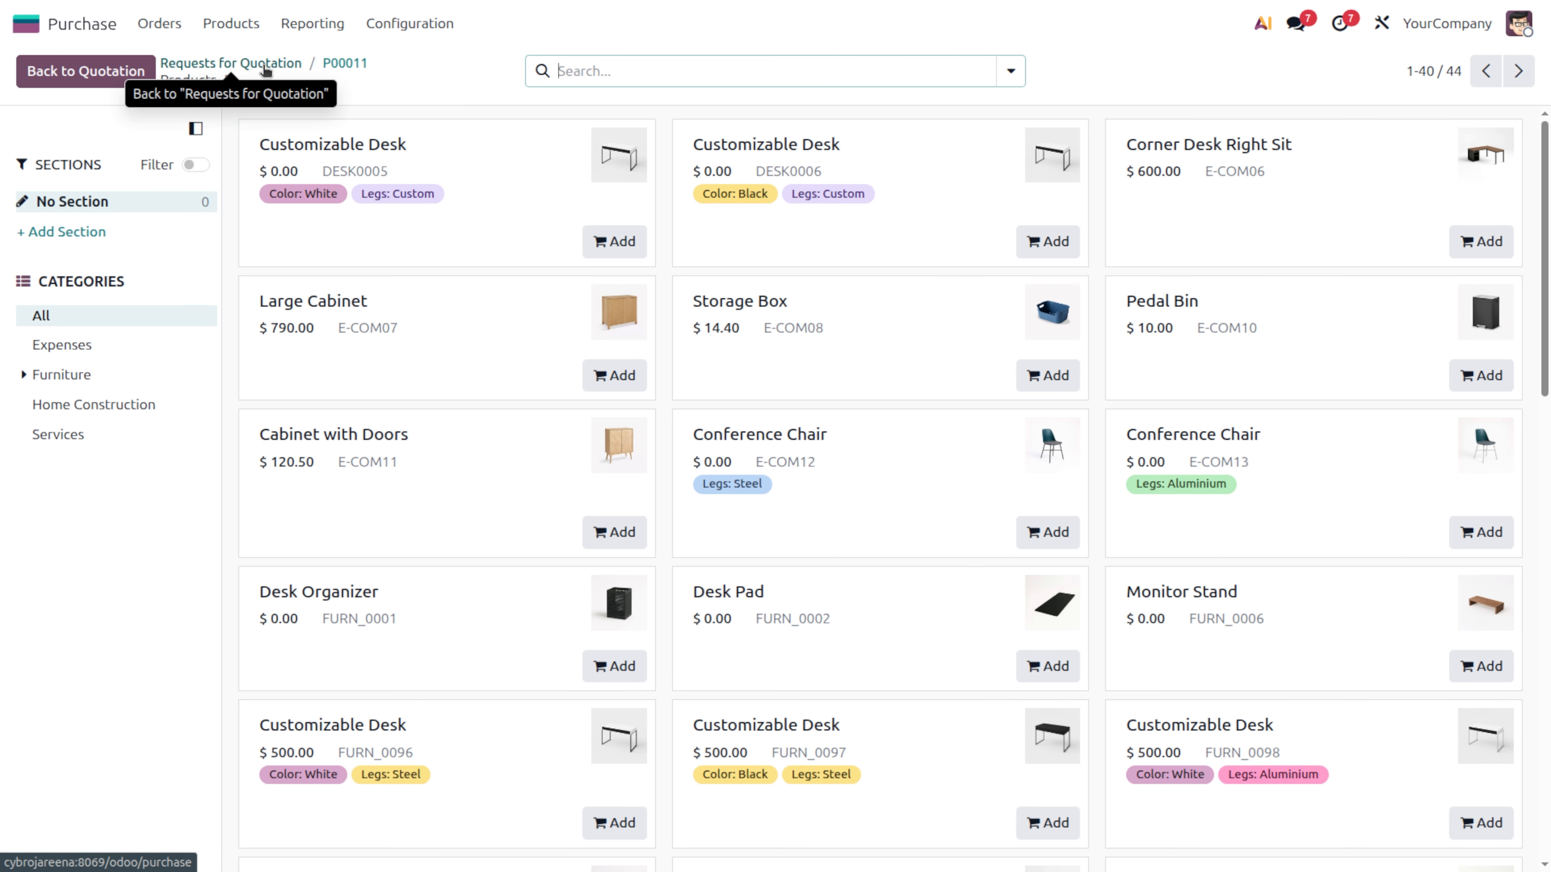
{"action": "left_click", "coordinate": [329, 66]}
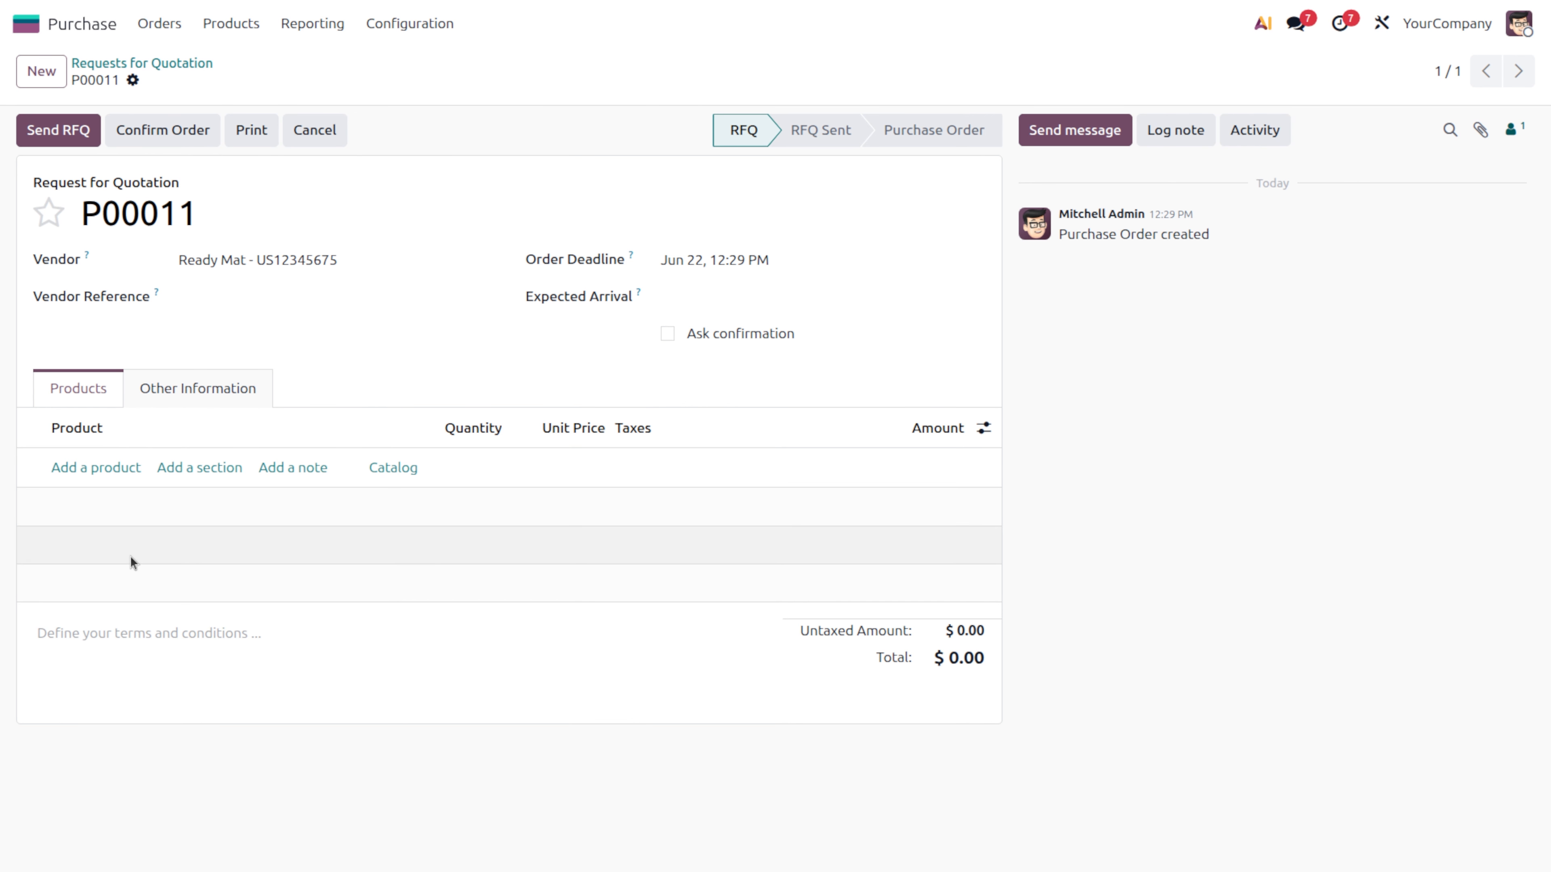
{"action": "left_click", "coordinate": [92, 468]}
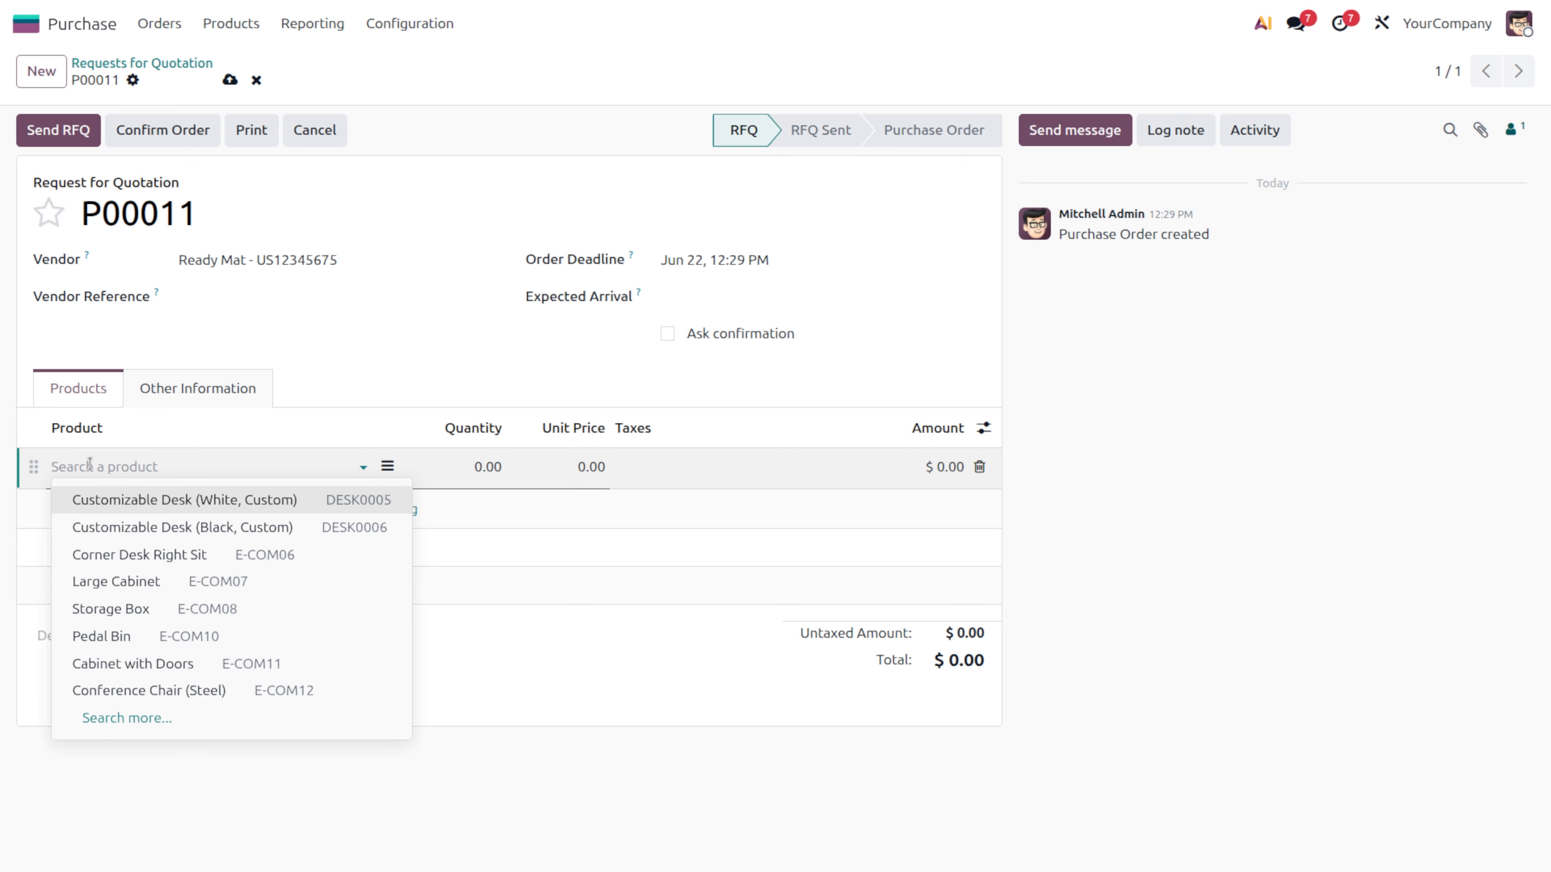
{"action": "type", "text": "abs"}
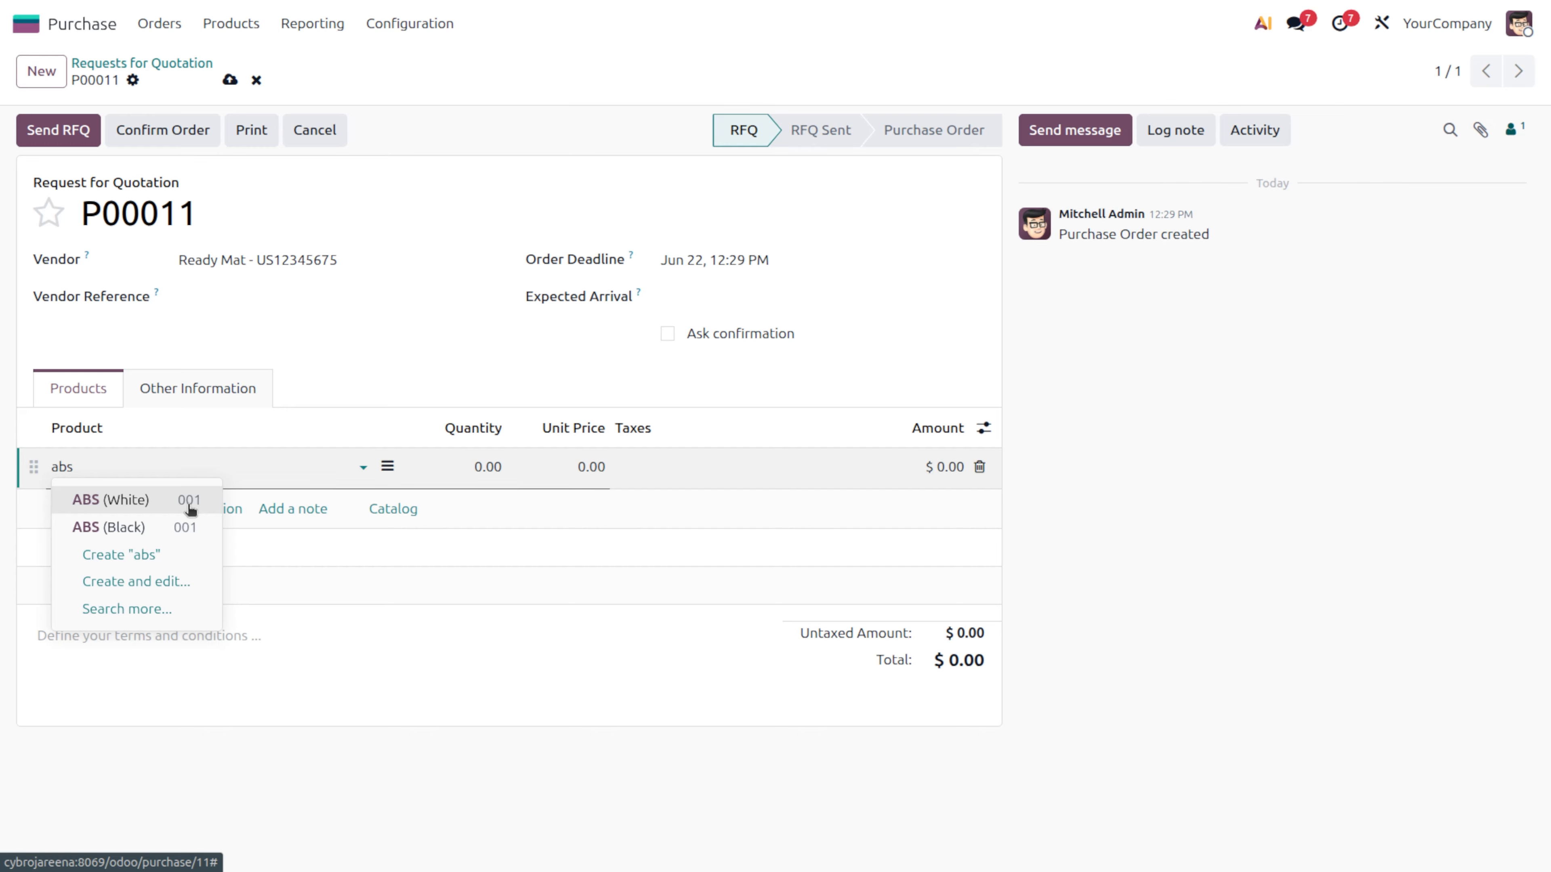
{"action": "left_click", "coordinate": [134, 503]}
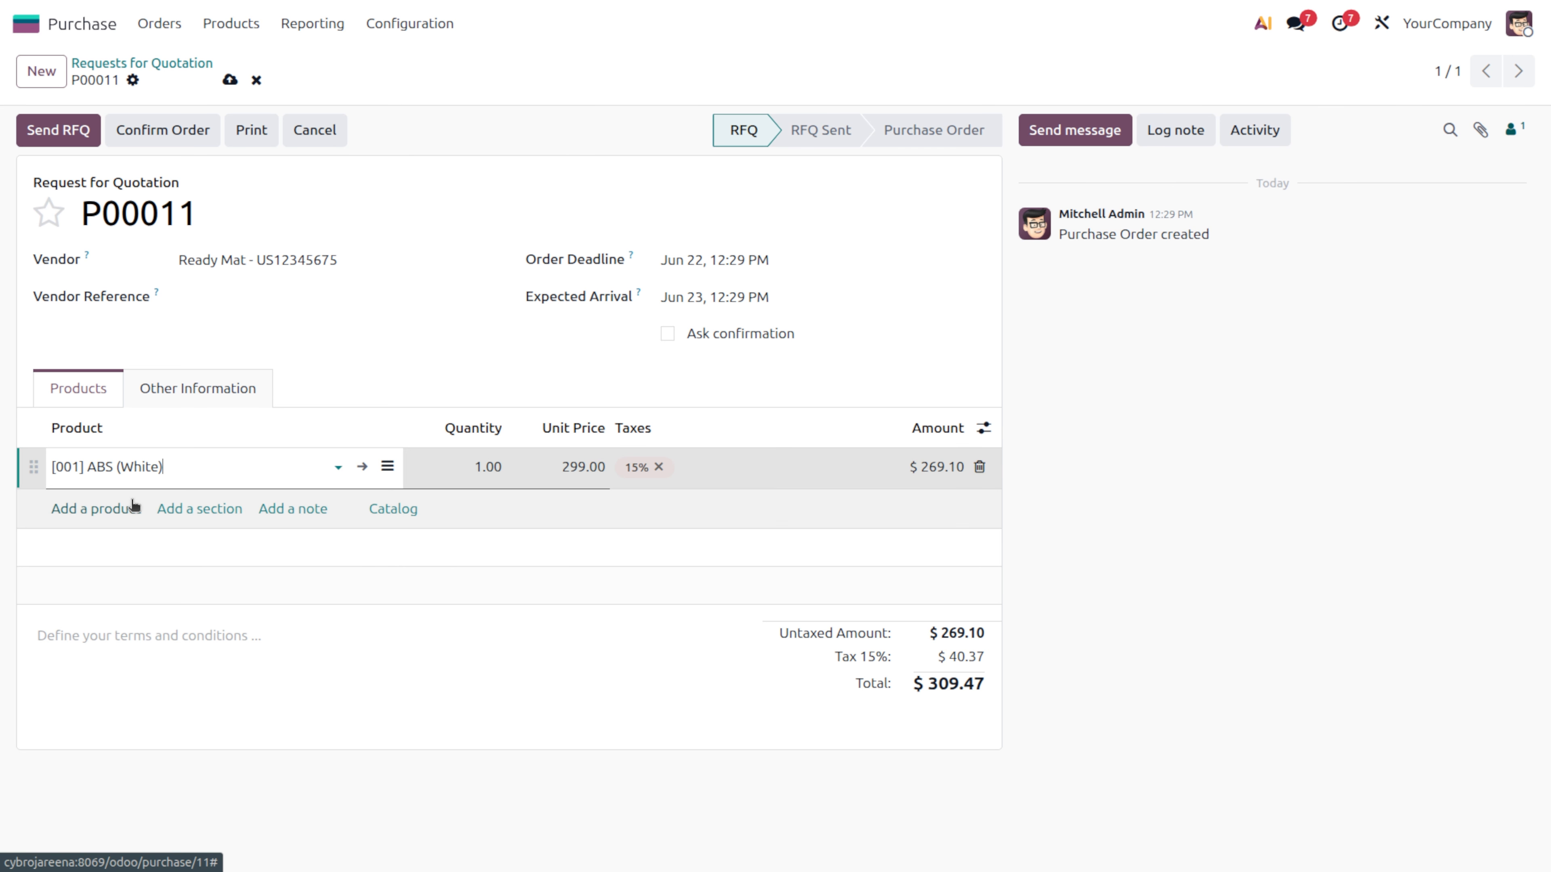
{"action": "left_click", "coordinate": [86, 508]}
{"action": "left_click", "coordinate": [85, 506]}
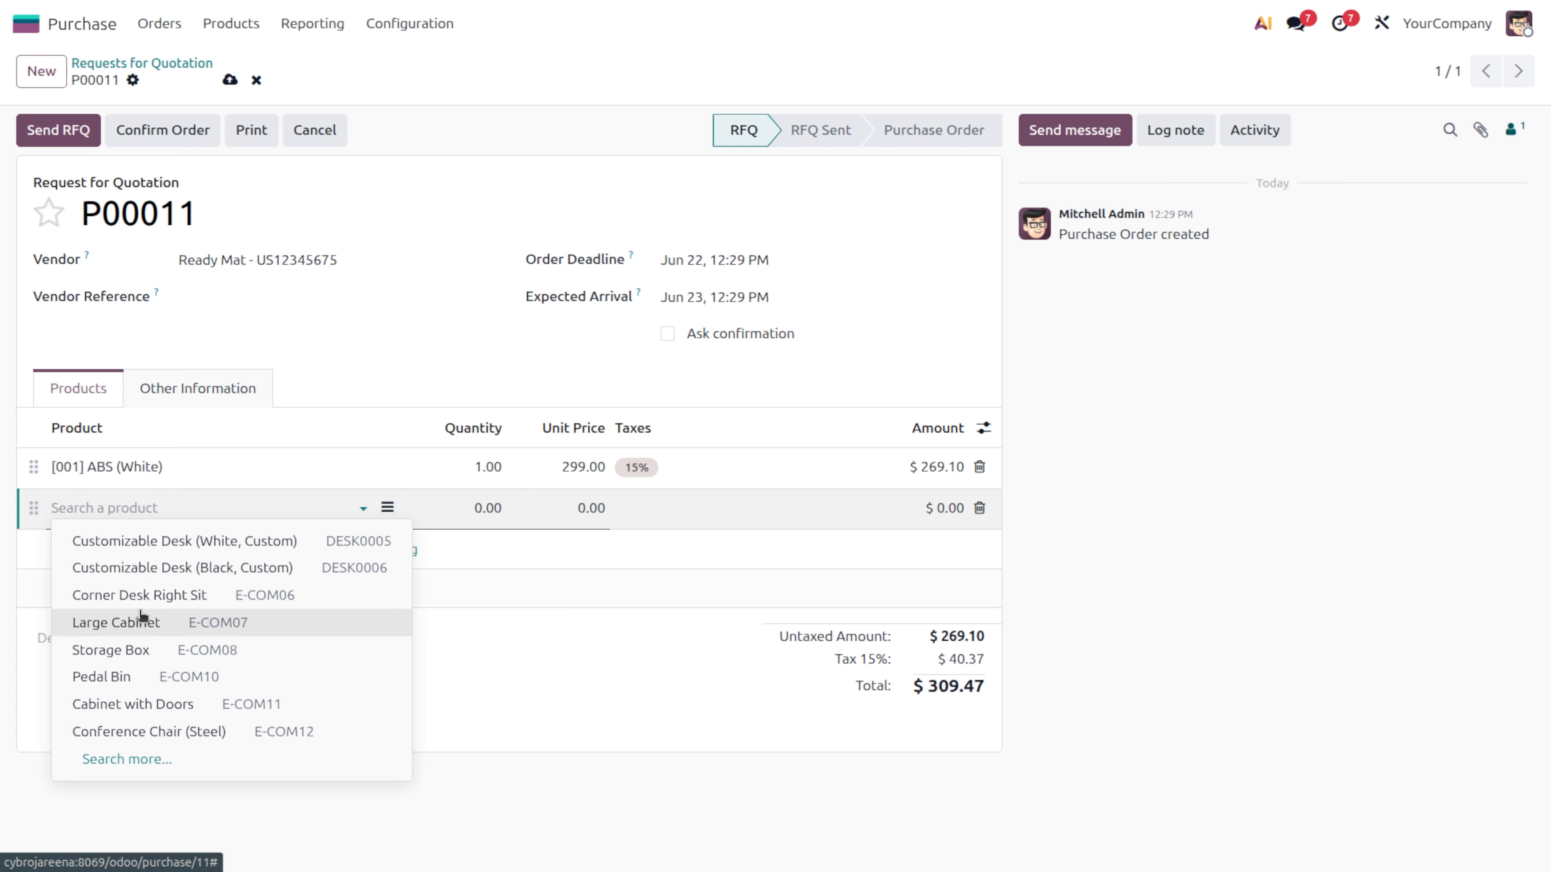
{"action": "left_click", "coordinate": [644, 714]}
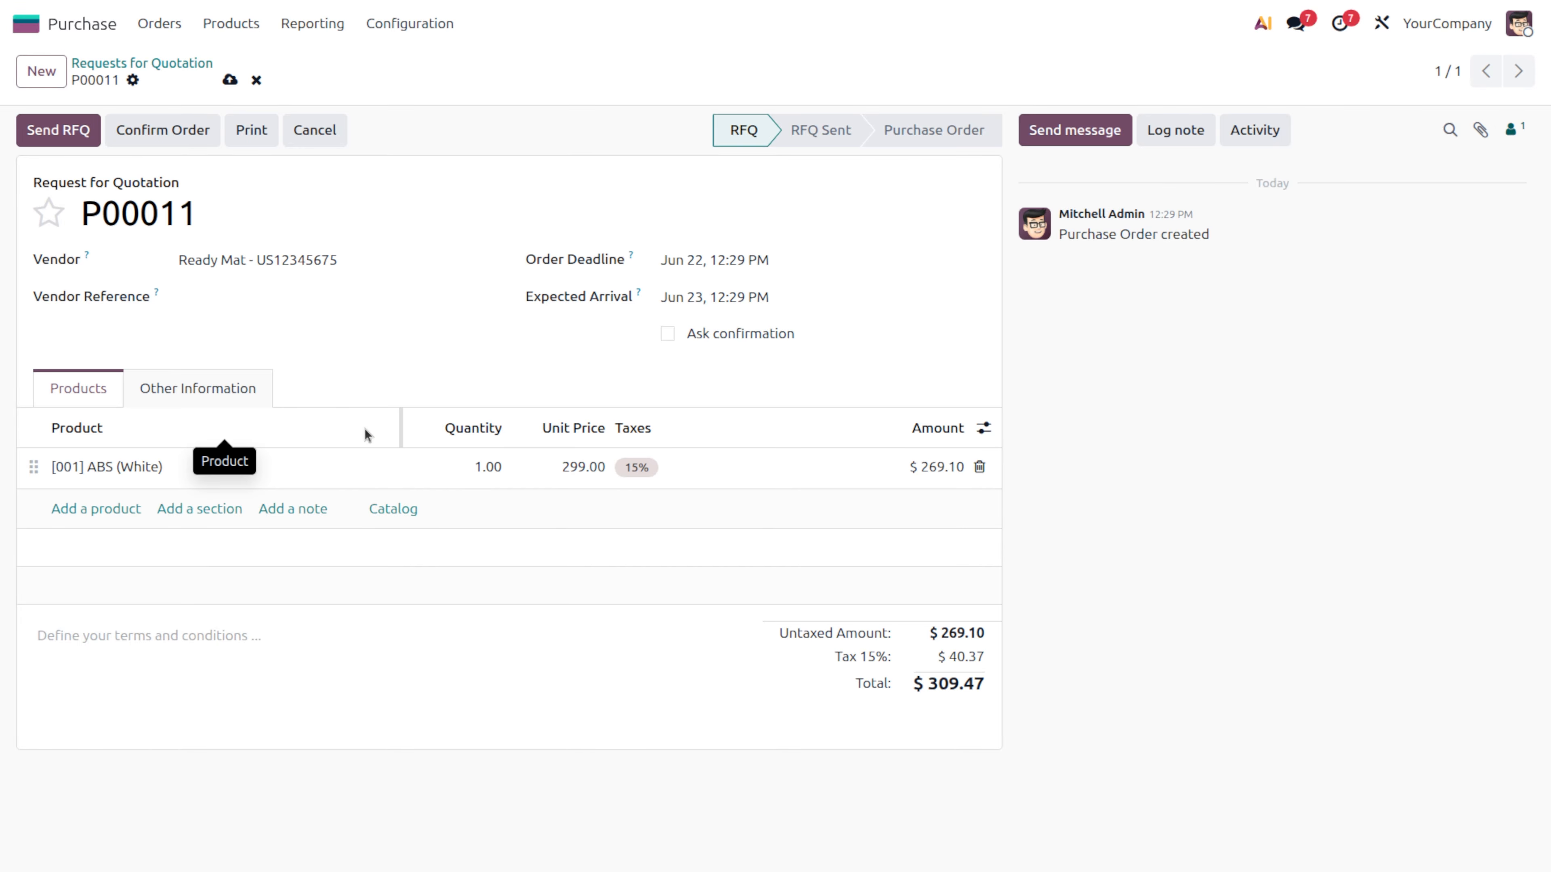
Show the Disc.% column in the quotation's product lines
{"action": "left_click", "coordinate": [125, 466]}
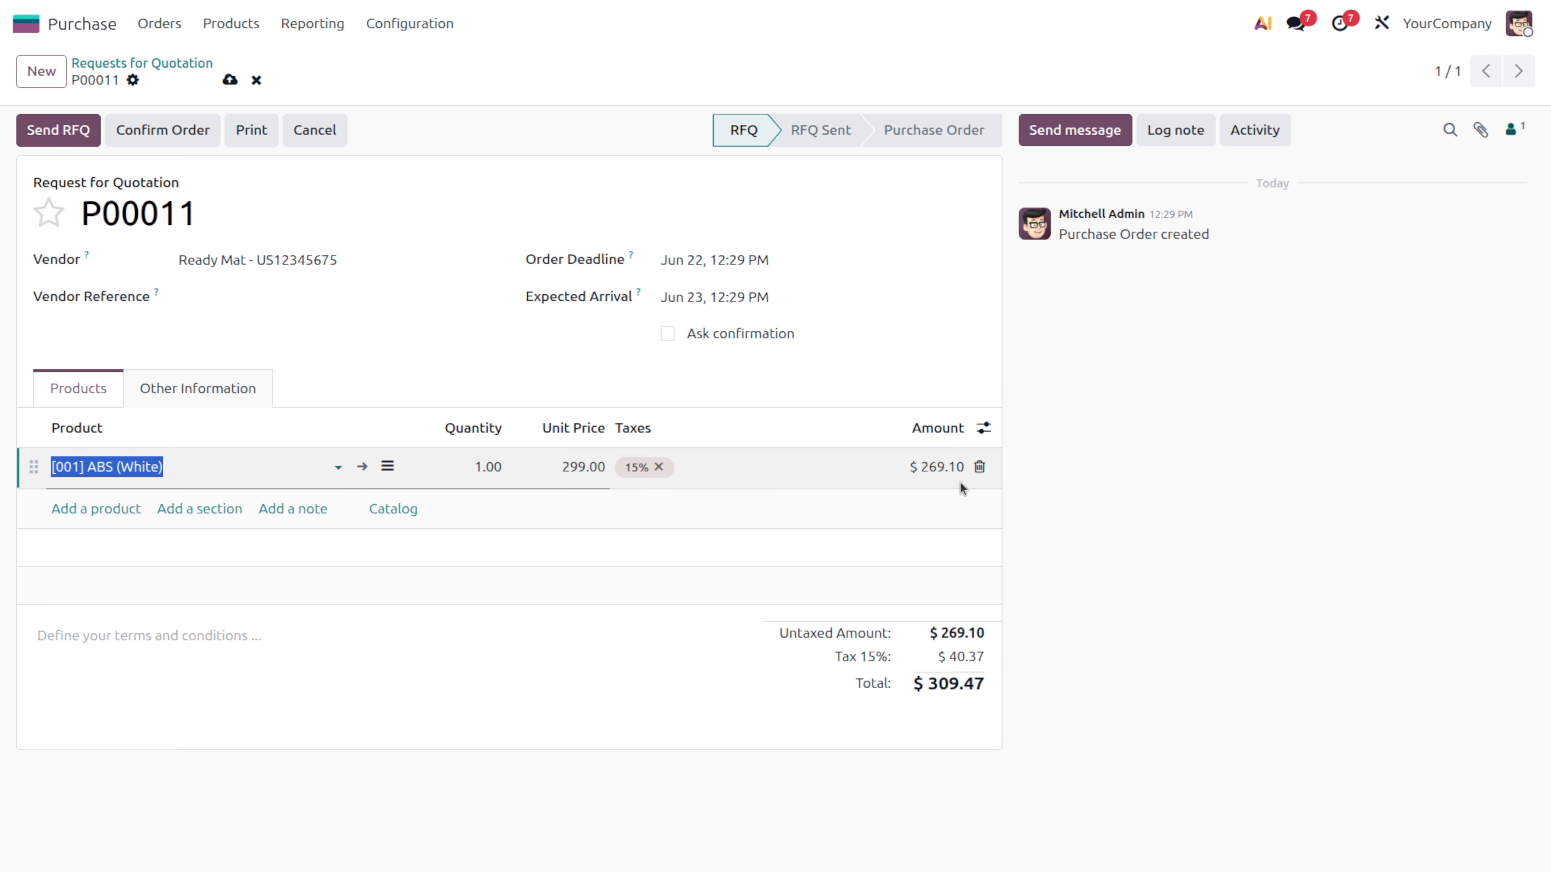
{"action": "left_click", "coordinate": [983, 428]}
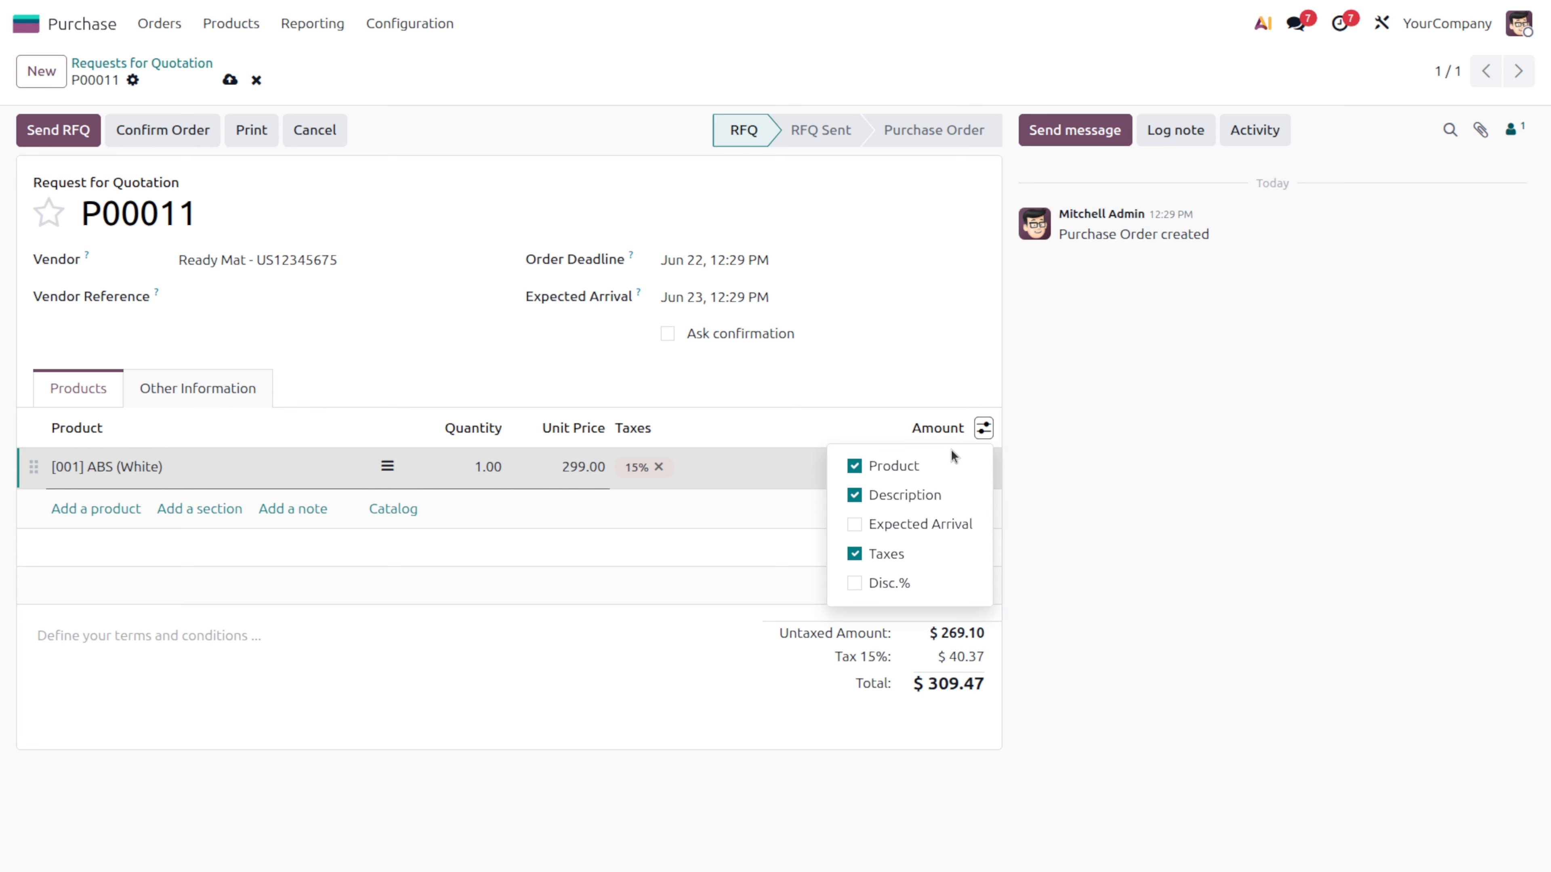
{"action": "left_click", "coordinate": [854, 582]}
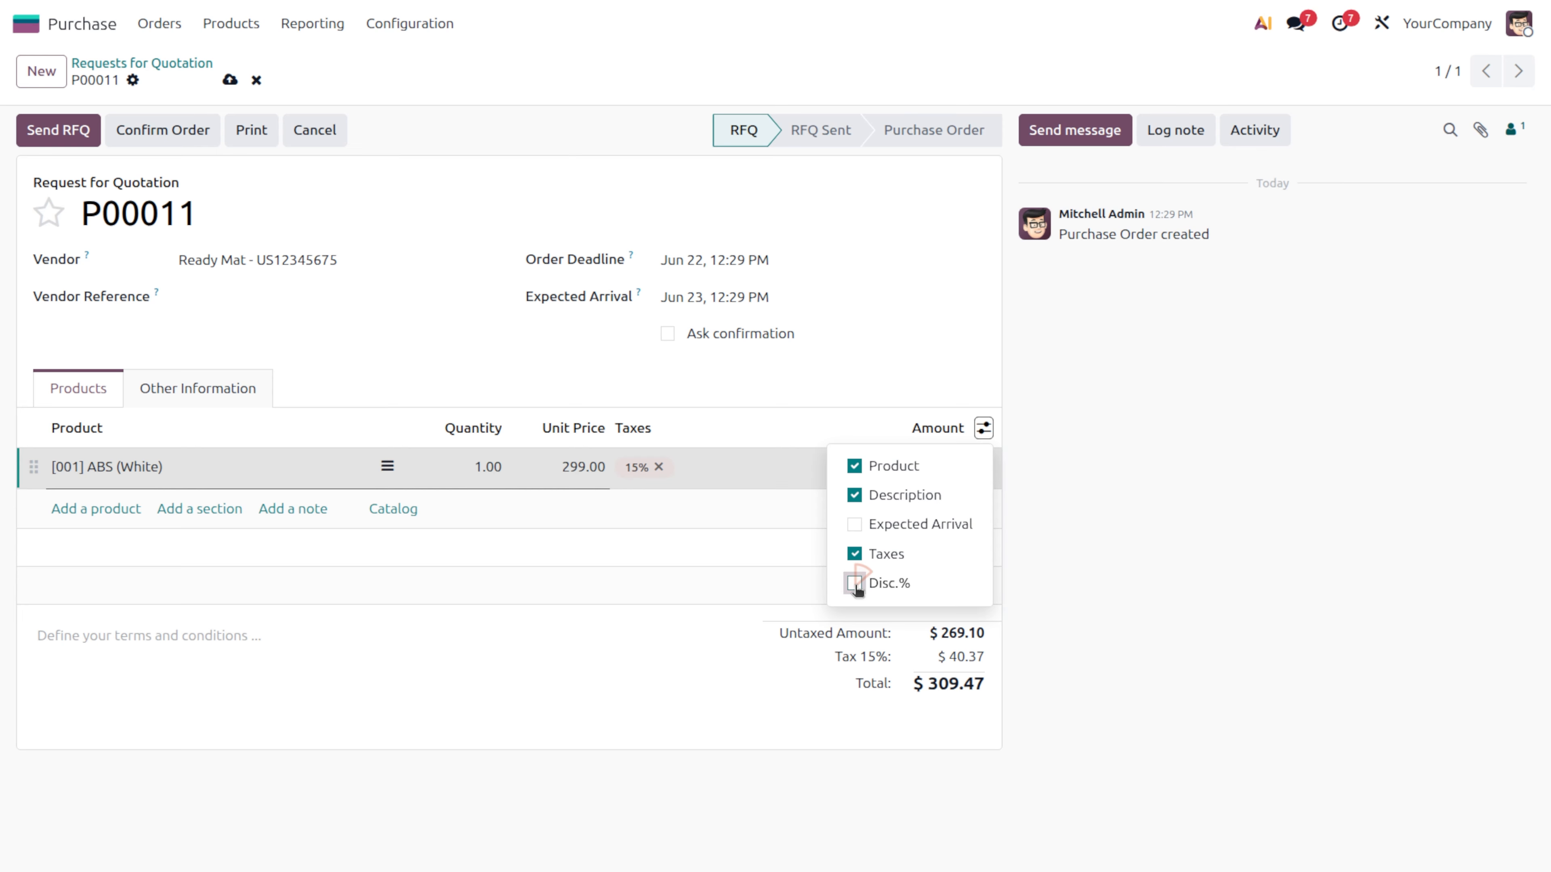
{"action": "left_click", "coordinate": [821, 597]}
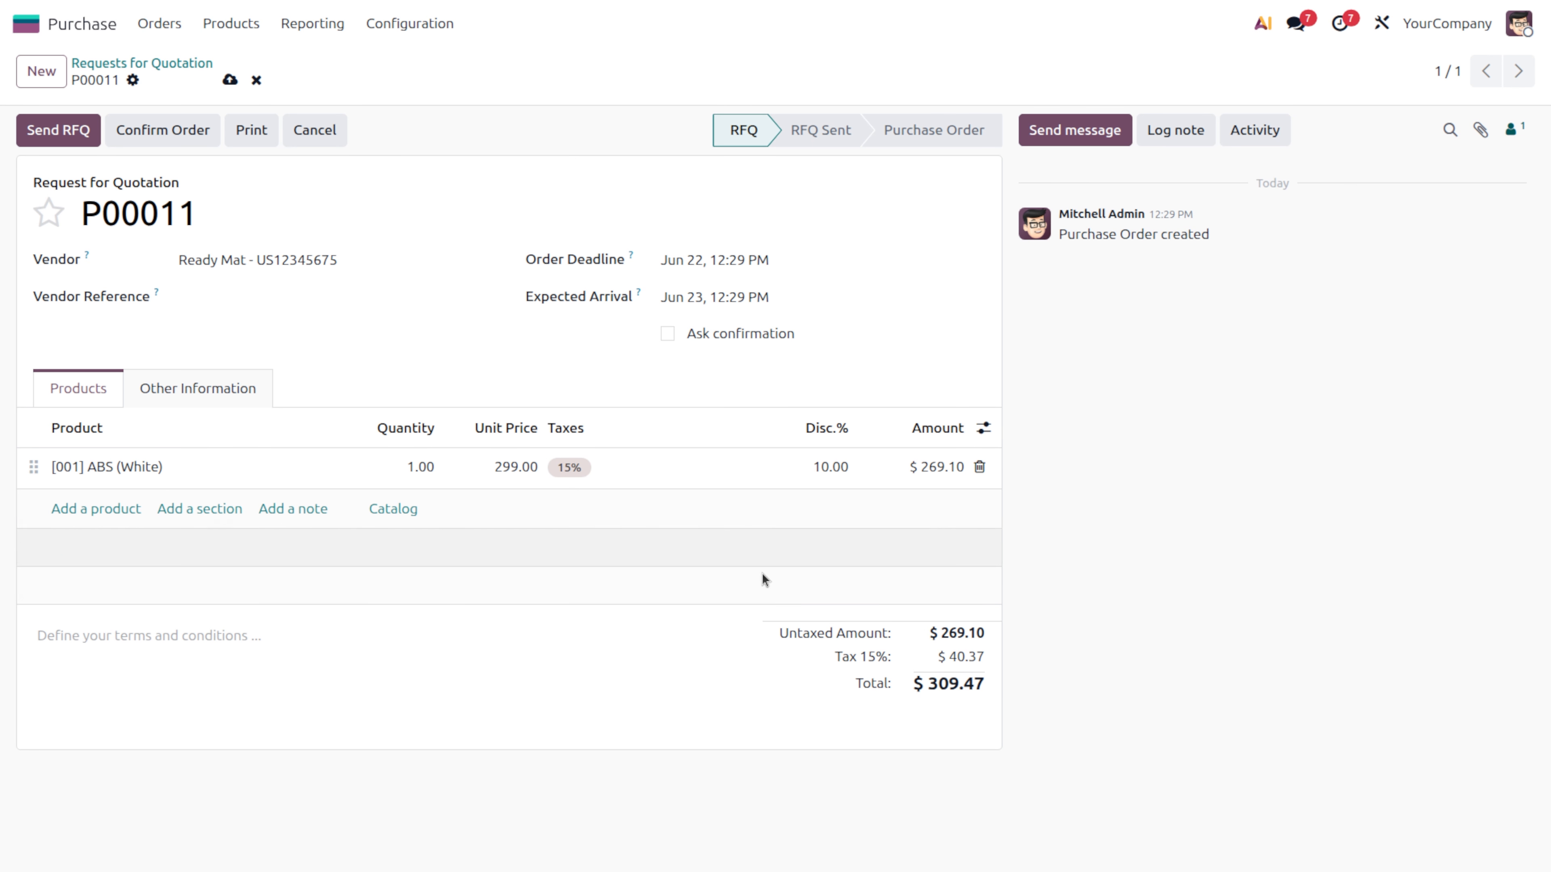
{"action": "mouse_move", "coordinate": [629, 258]}
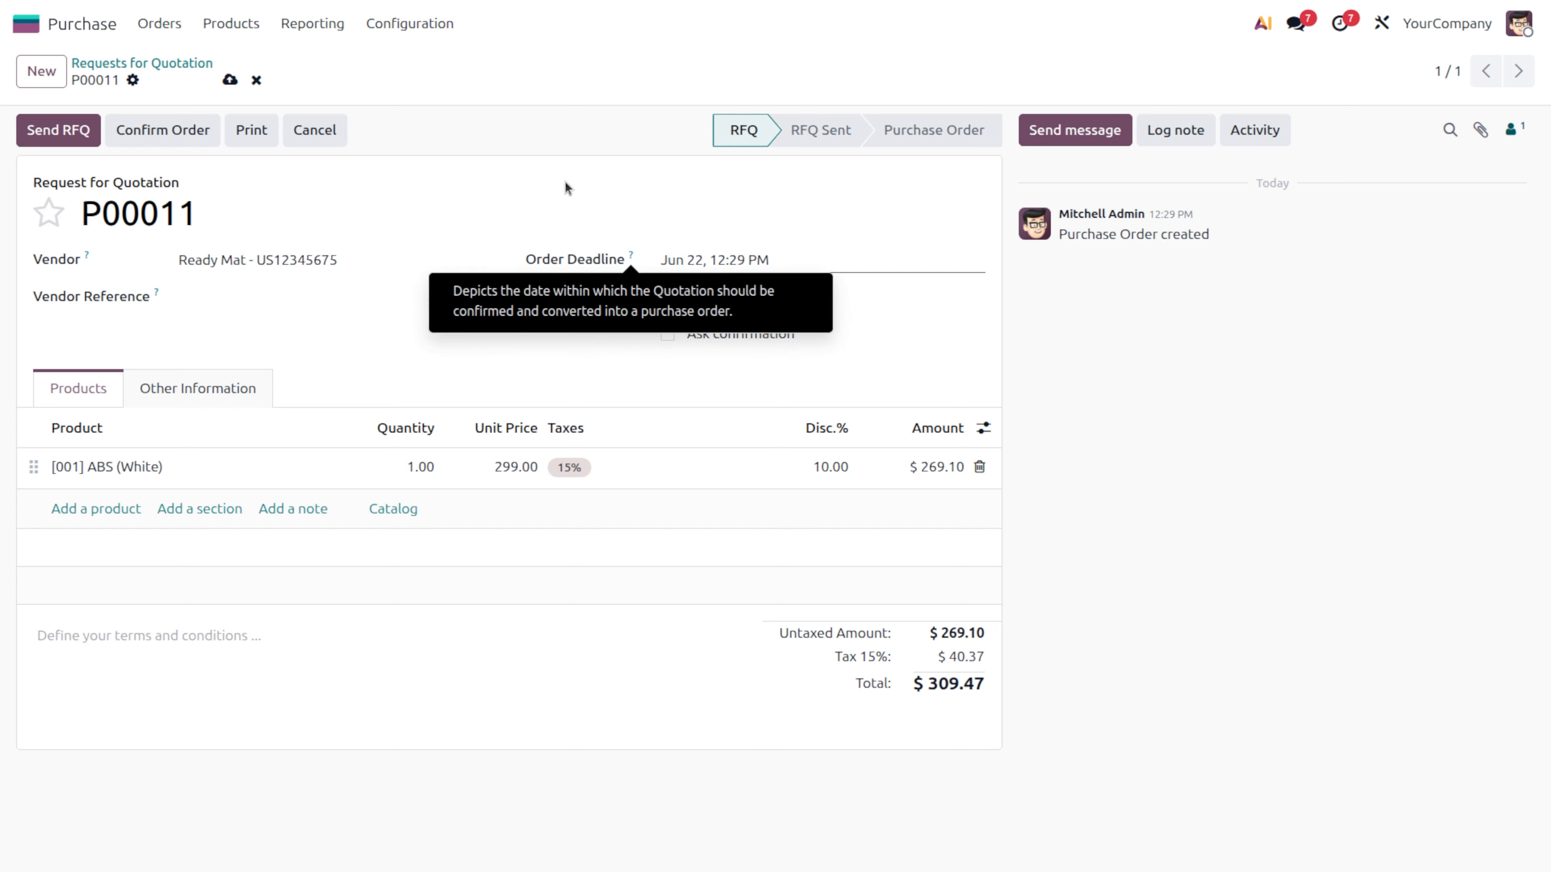
{"action": "left_click", "coordinate": [229, 19]}
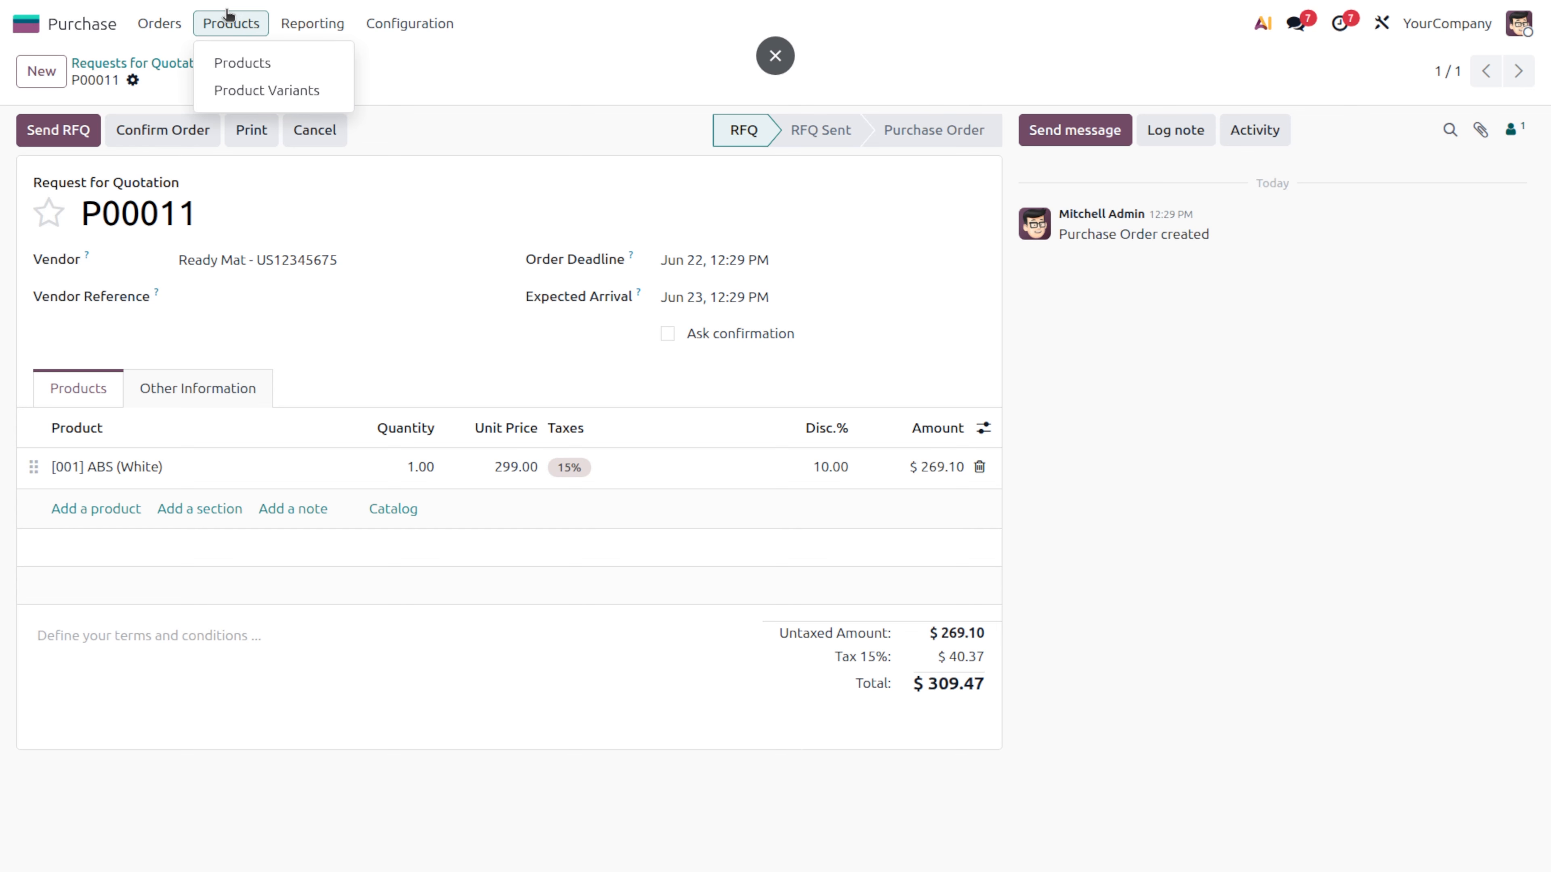
{"action": "left_click", "coordinate": [365, 359]}
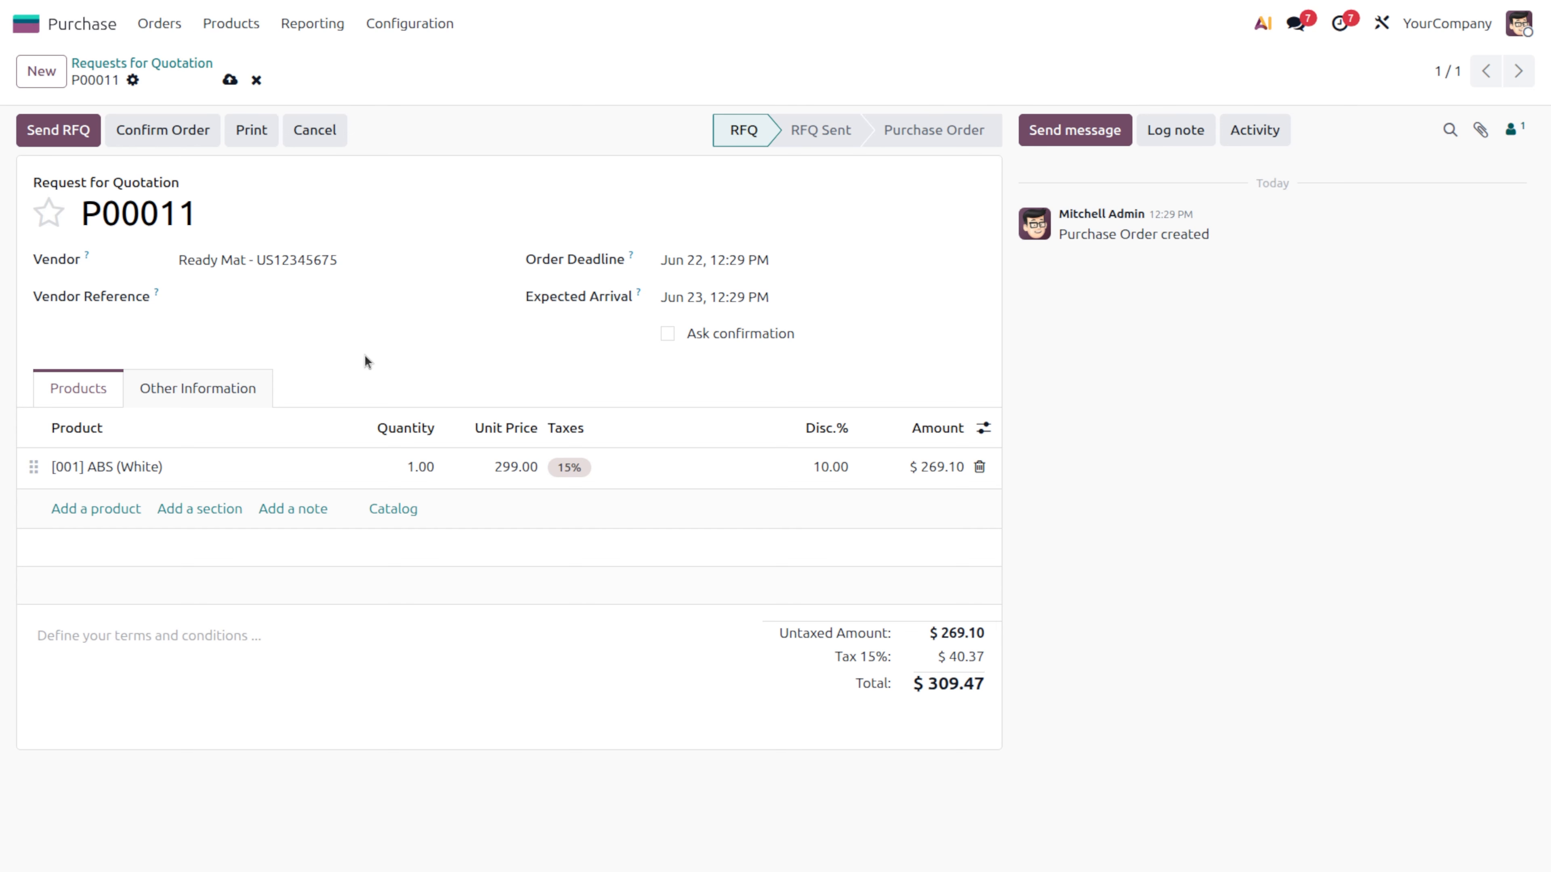